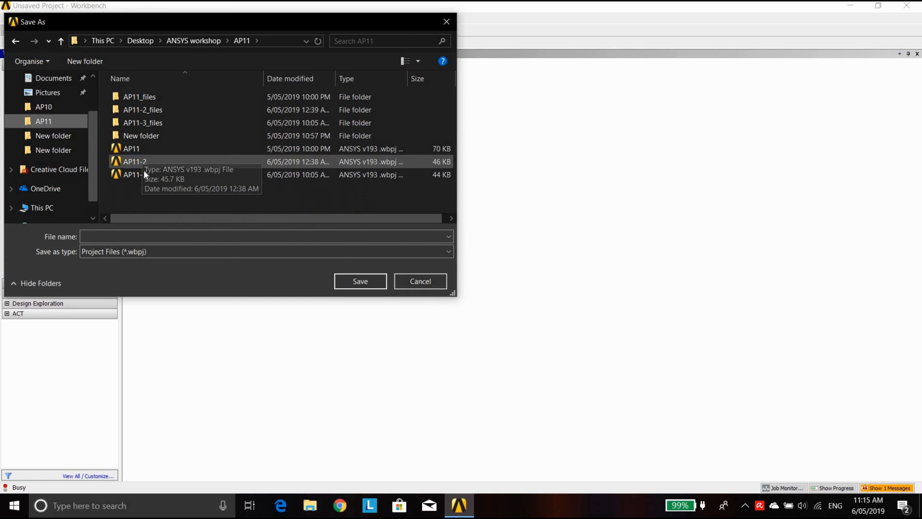
Step: Save the project as AP11-4 in the AP11 folder
click(142, 173)
key(Tab)
key(End)
key(shift+Left)
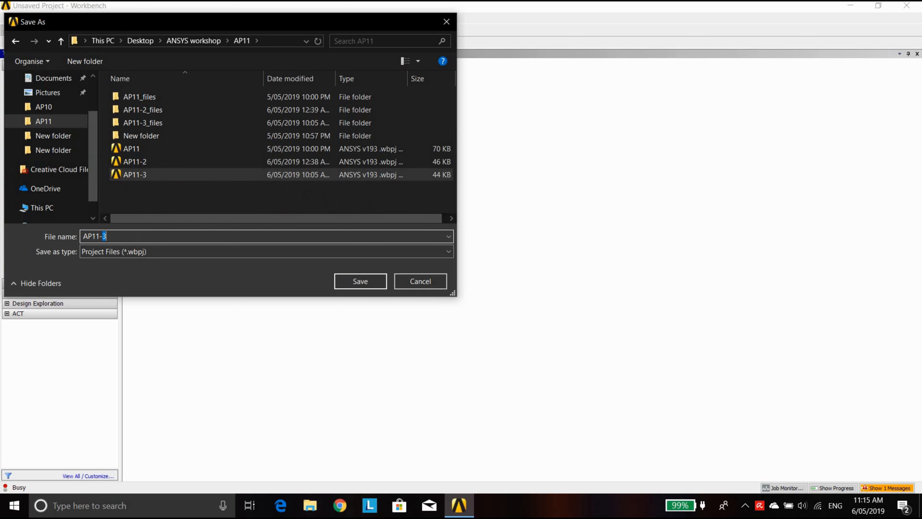
text(4)
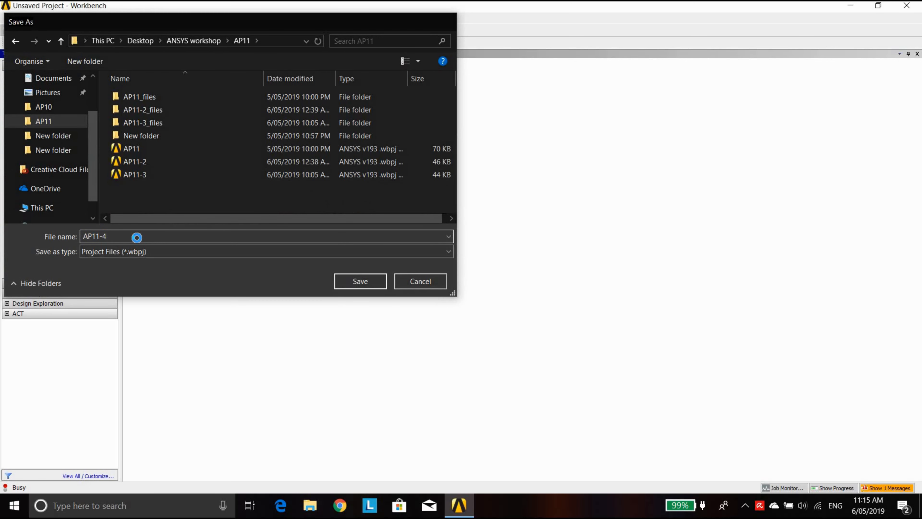
key(Return)
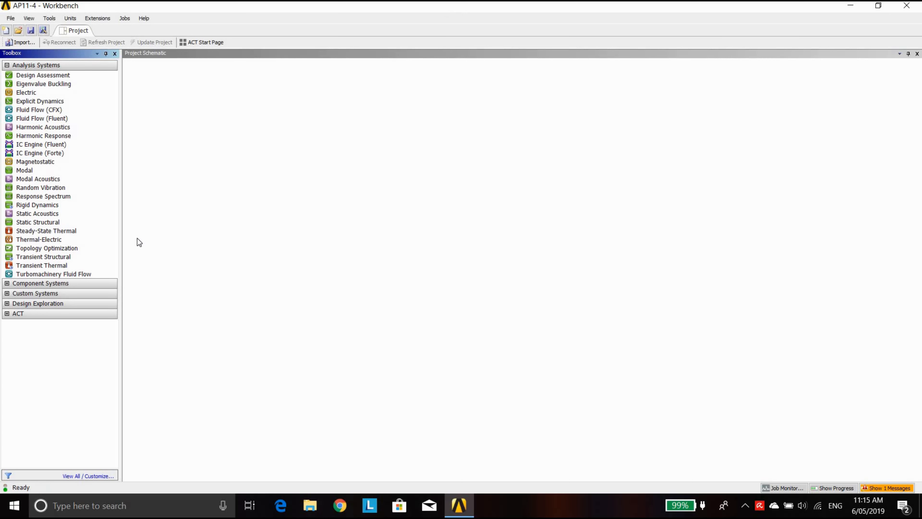
Step: Import the Workbench project archive Oblique_Impact from the AP11 folder
click(11, 18)
click(46, 161)
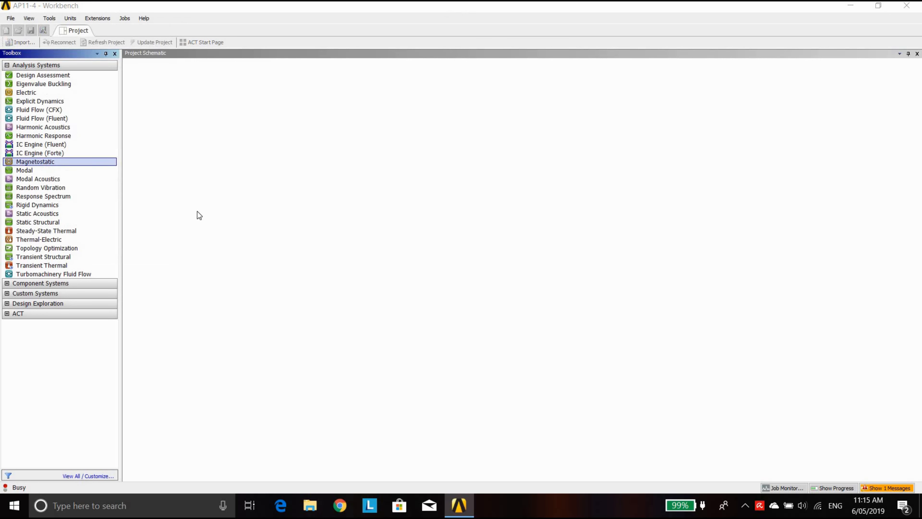
click(170, 175)
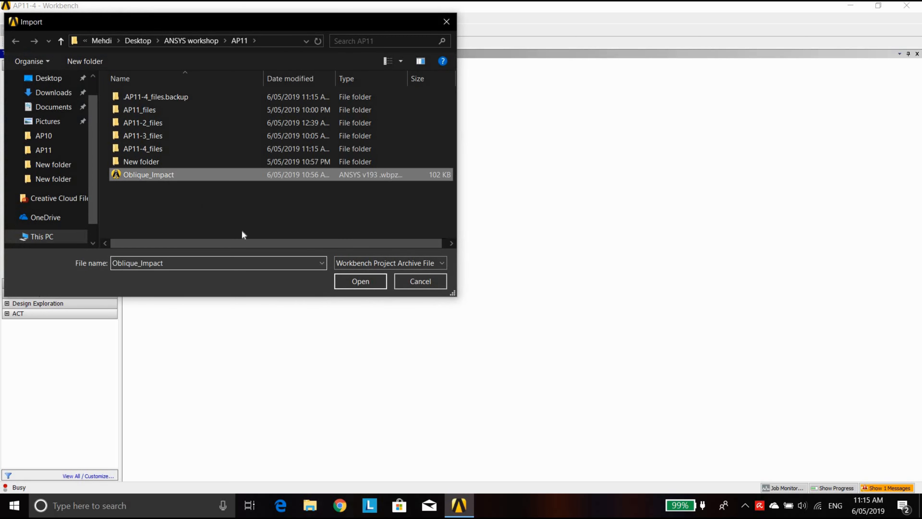
click(361, 282)
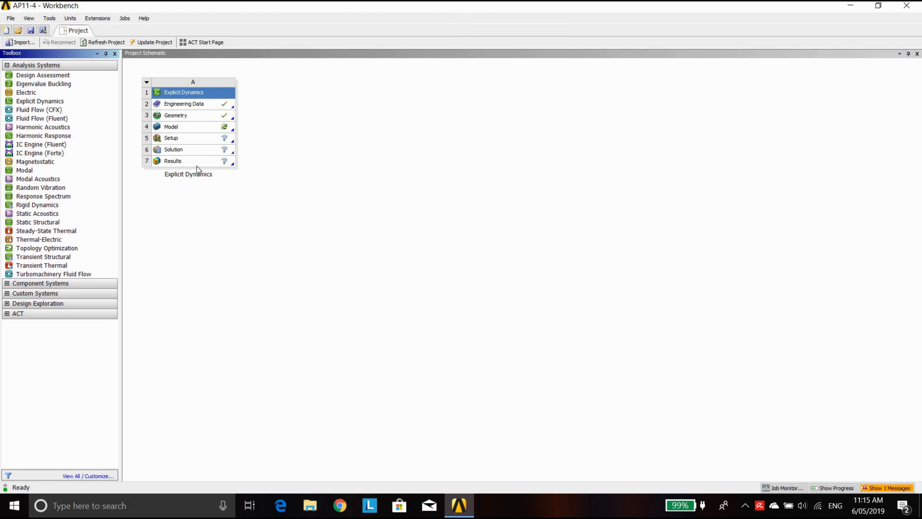
Step: Open the Explicit Dynamics system's Engineering Data and display the Explicit Materials library
double_click(186, 104)
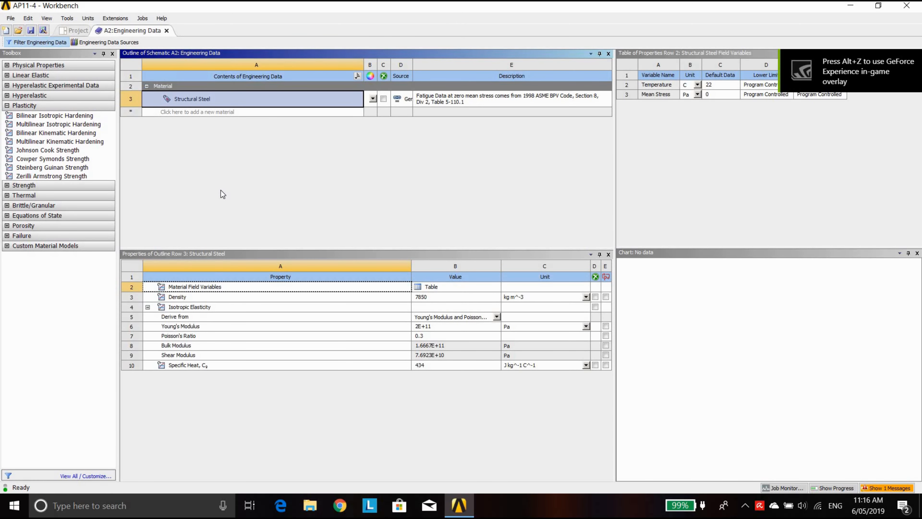
click(112, 44)
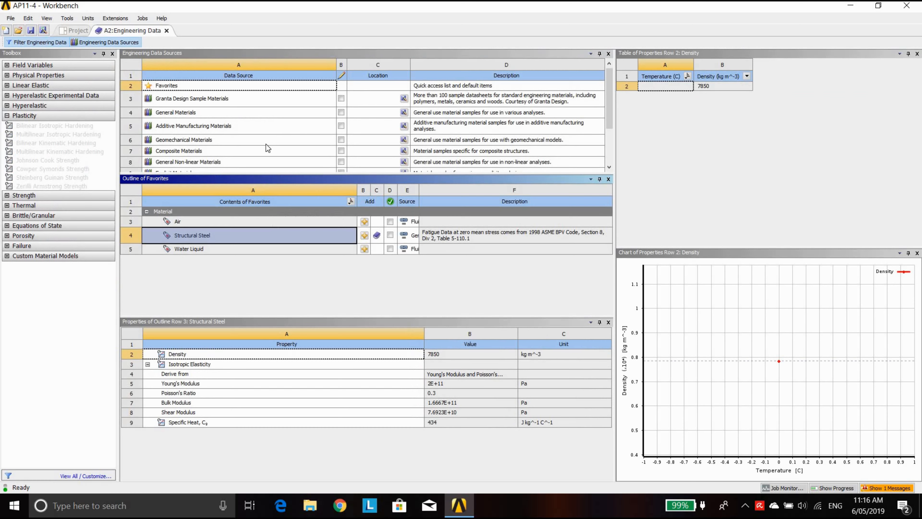
scroll(268, 145, down, 1)
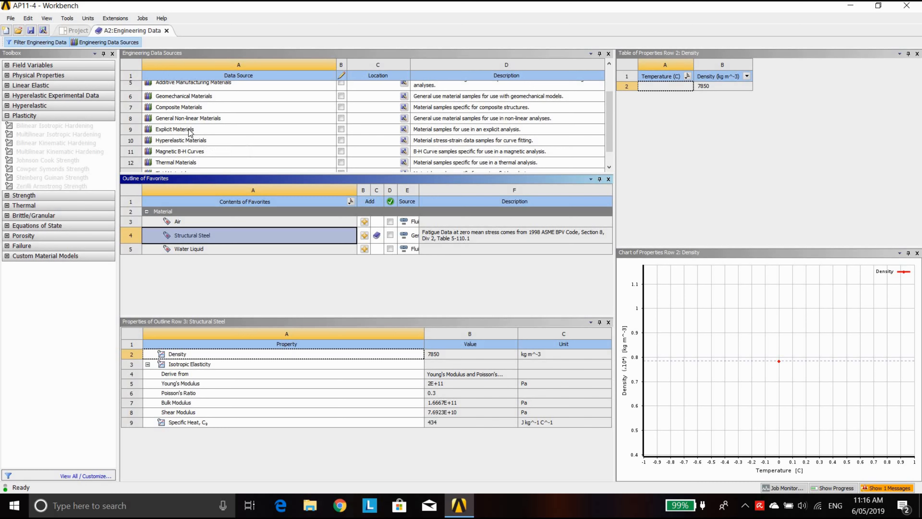
click(189, 130)
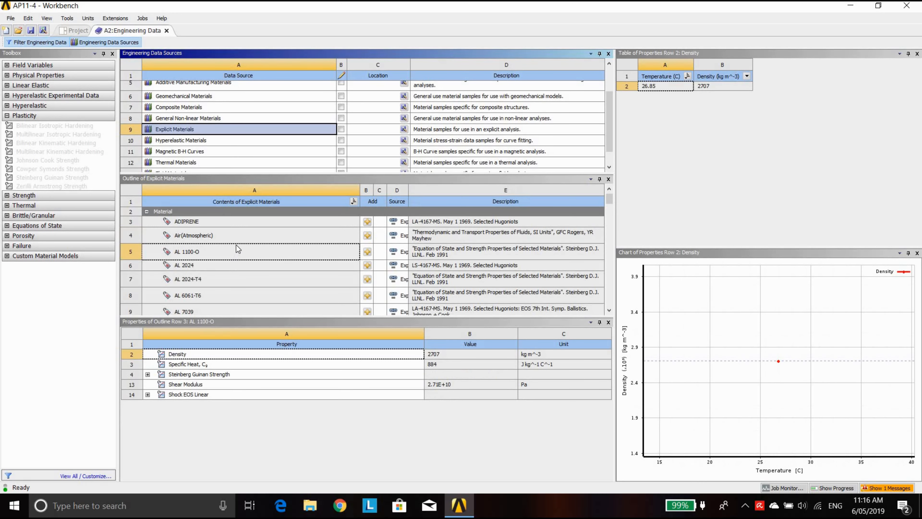
Step: Add CART BRASS from the Explicit Materials library to the project's engineering data
scroll(237, 247, down, 3)
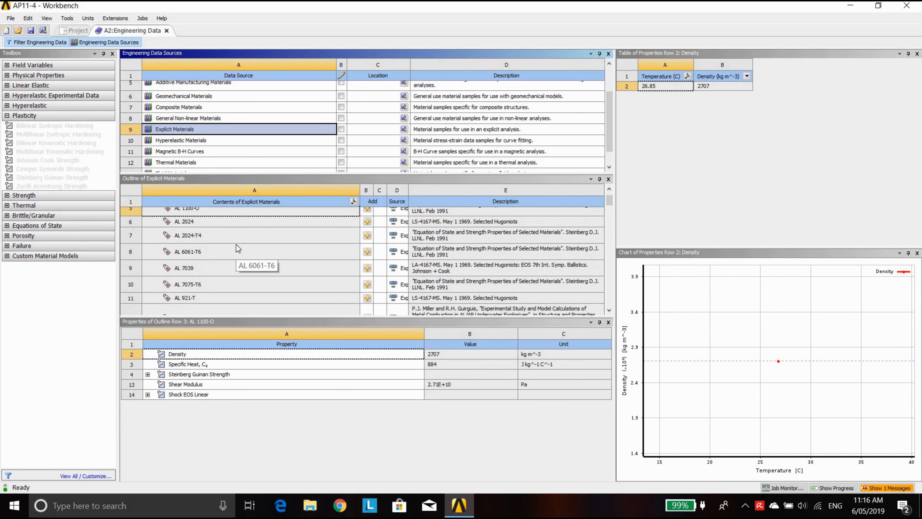
scroll(236, 245, down, 6)
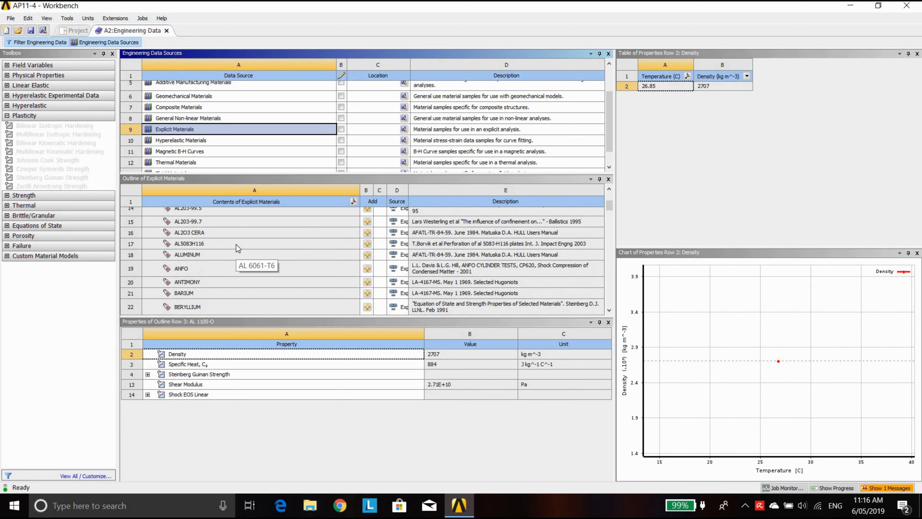
scroll(237, 248, down, 1)
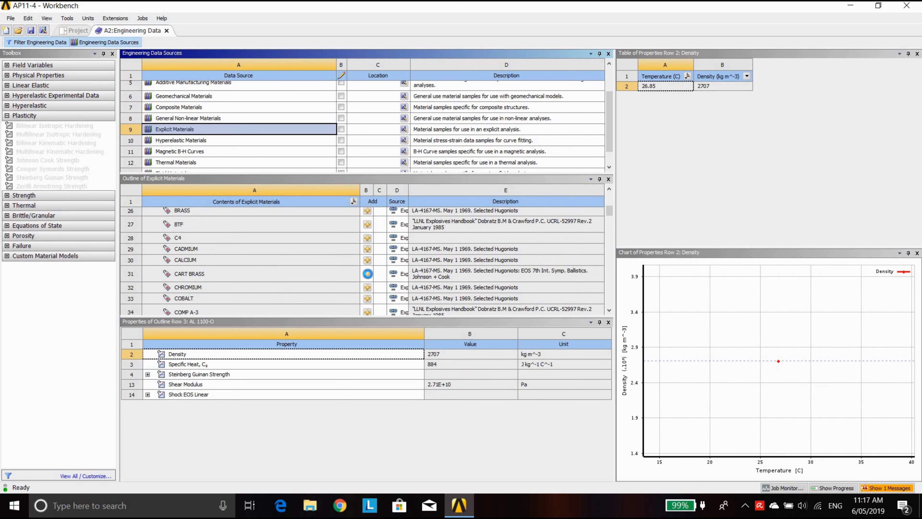
click(368, 275)
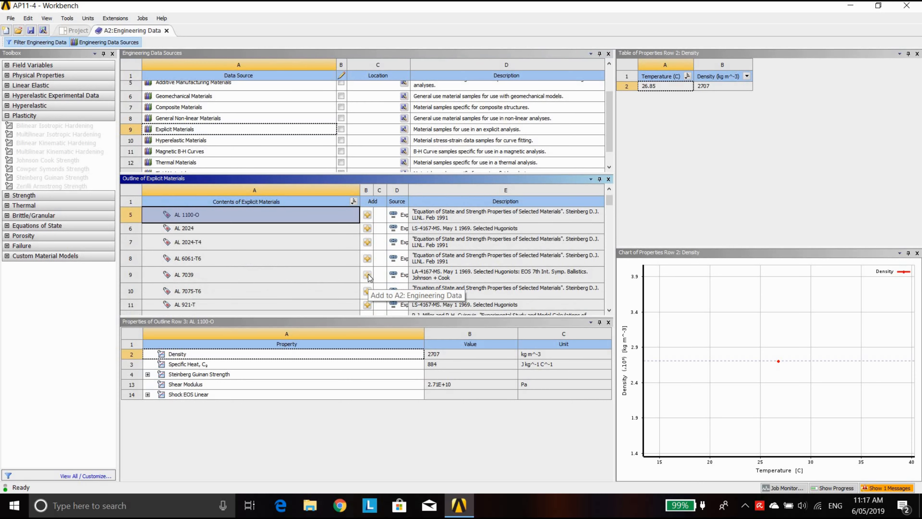
Step: Add LEAD from the Explicit Materials library to the project's engineering data
scroll(287, 271, down, 8)
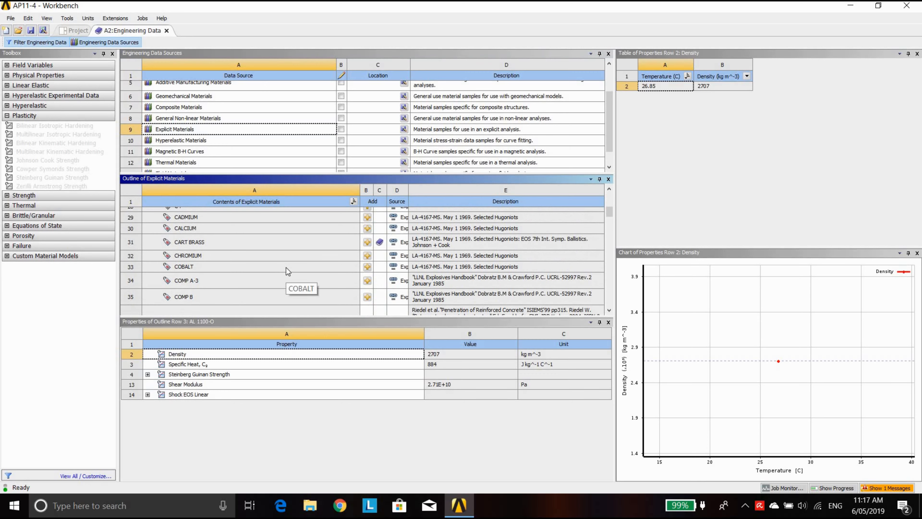
scroll(286, 267, down, 12)
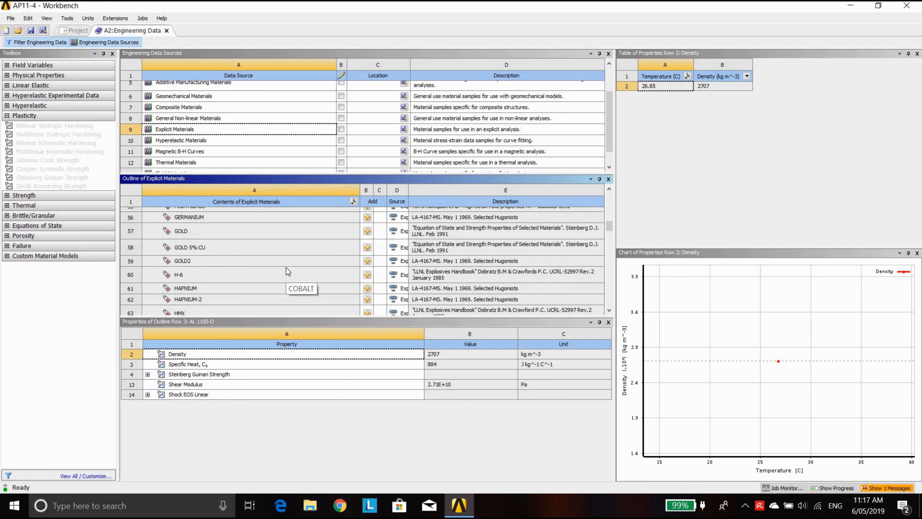
scroll(286, 268, down, 6)
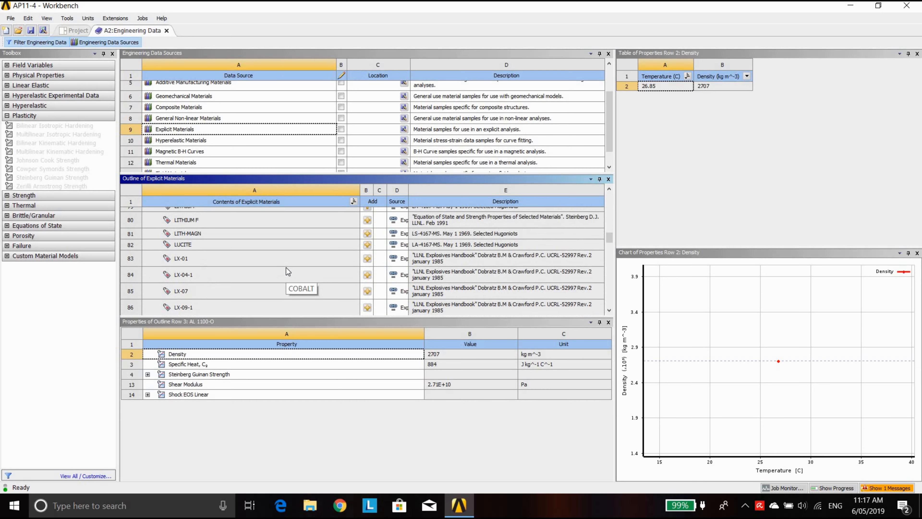
scroll(286, 267, up, 3)
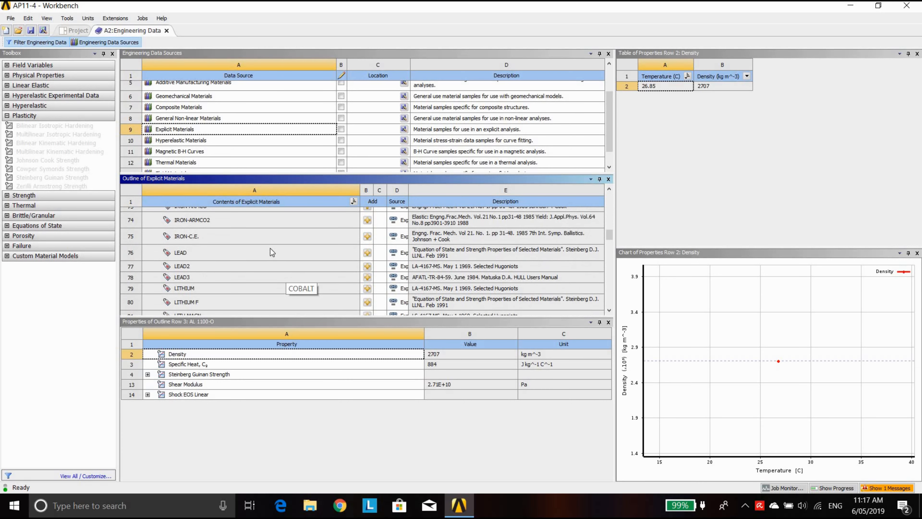
click(294, 253)
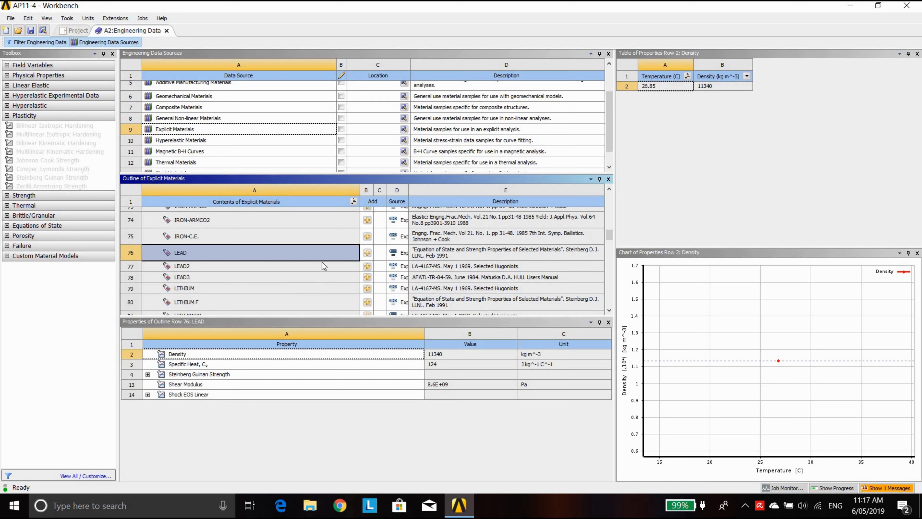
Step: Add Rubber1 from the Explicit Materials library to the project's engineering data
scroll(297, 267, down, 4)
scroll(296, 265, down, 8)
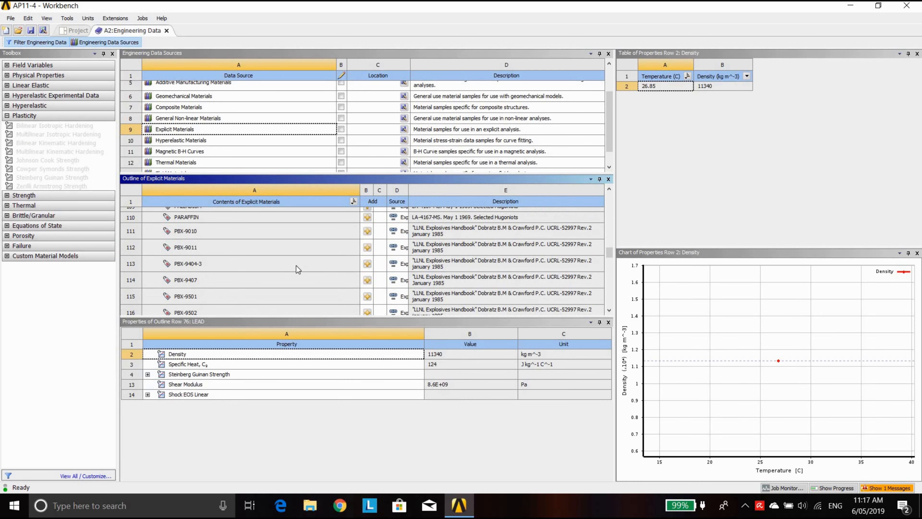
scroll(296, 266, down, 9)
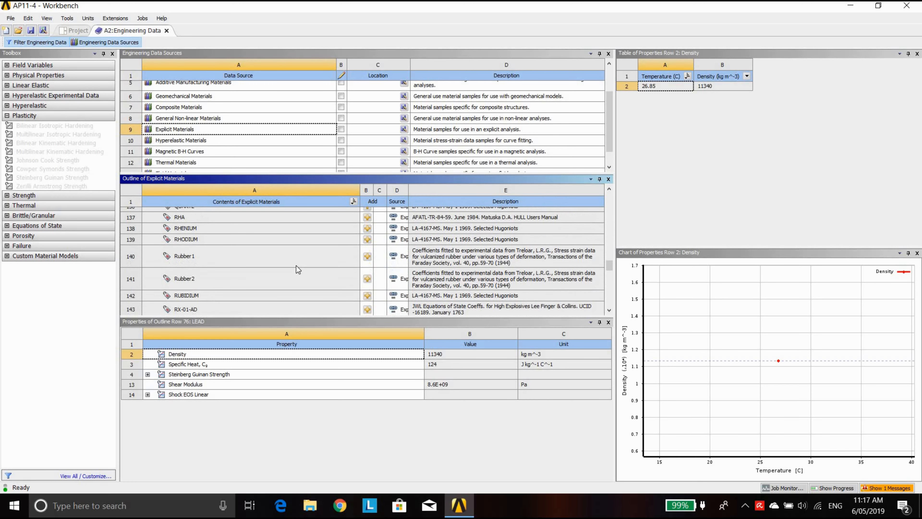
click(309, 254)
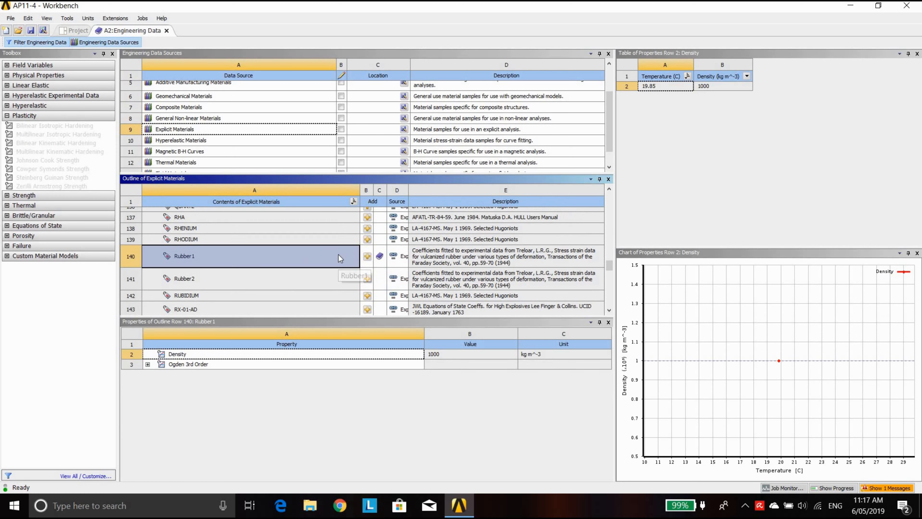
Step: Add STEEL 4340 from the Explicit Materials library and return to the project's own material list
scroll(311, 267, down, 10)
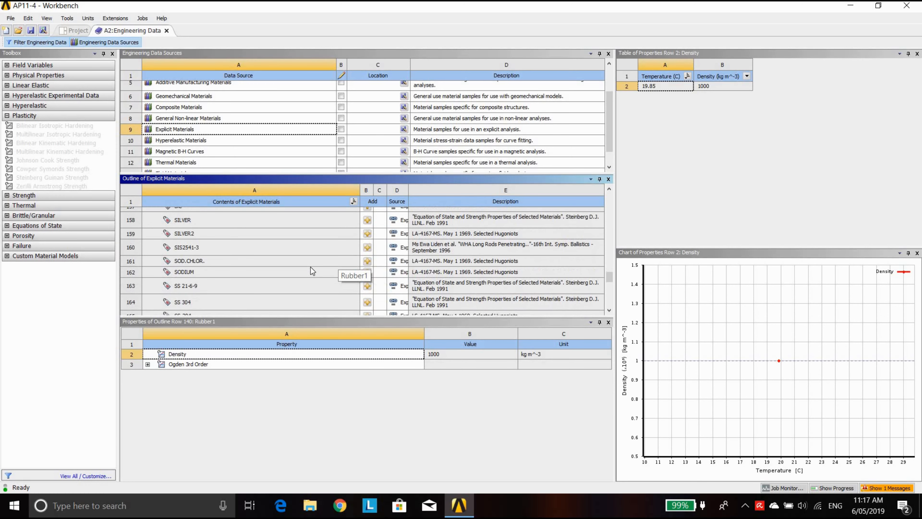
click(272, 218)
click(368, 217)
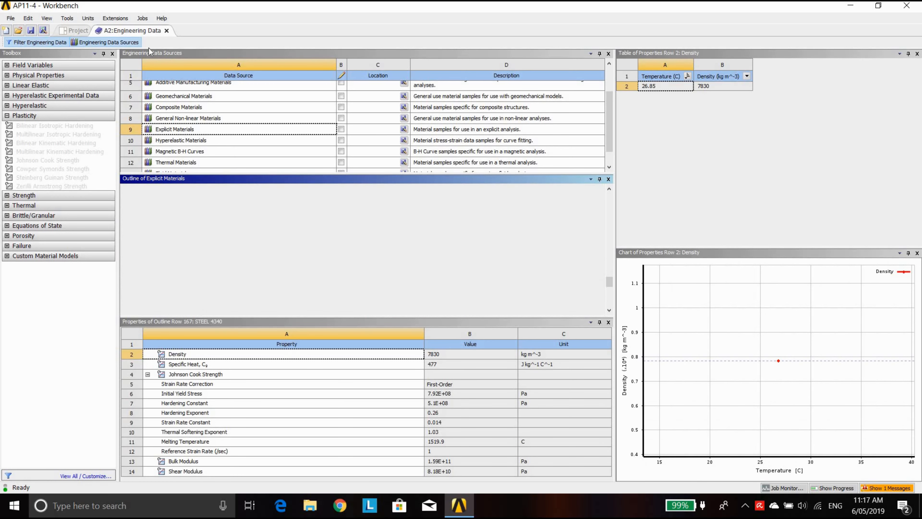
click(127, 42)
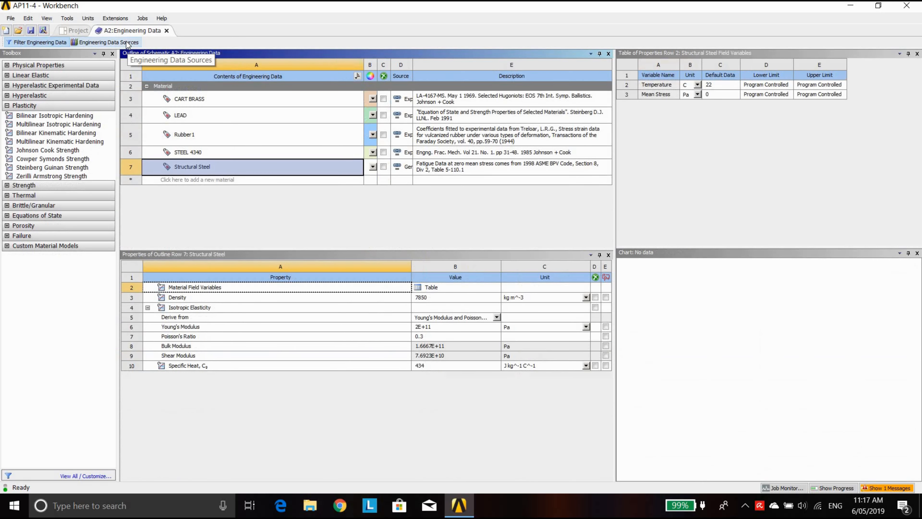
Step: Examine STEEL 4340's density, specific heat, shear modulus, bulk modulus and Johnson Cook Strength properties
click(210, 152)
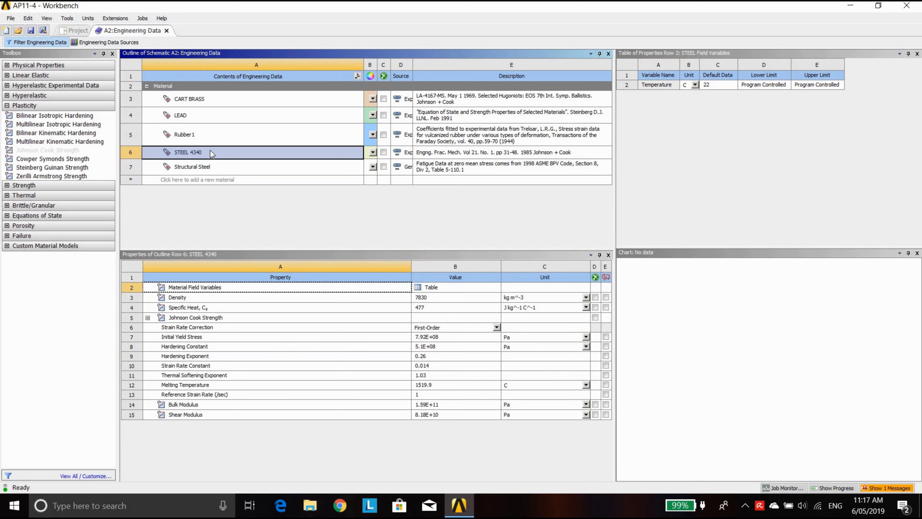
click(147, 317)
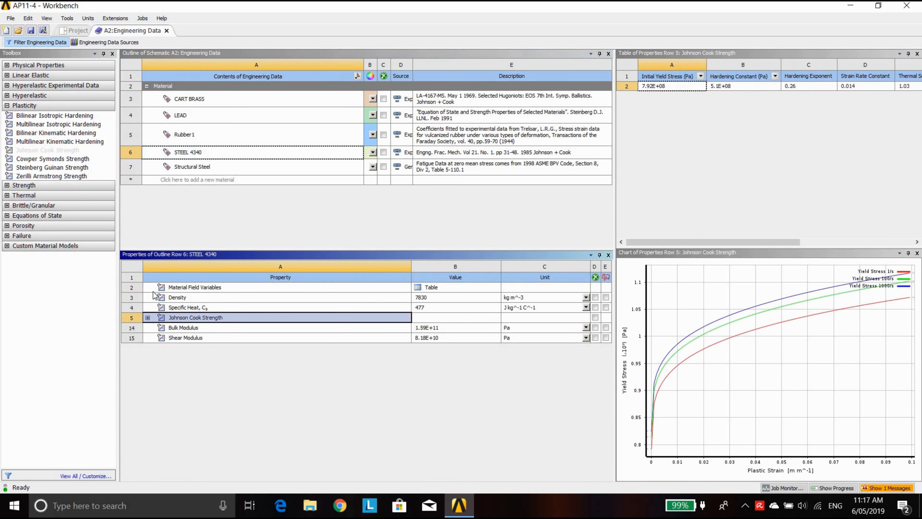
click(201, 299)
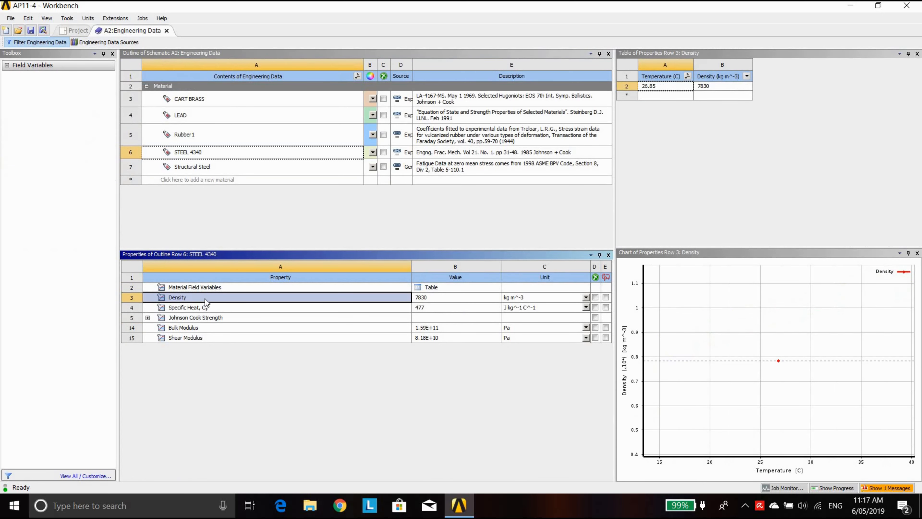
click(231, 307)
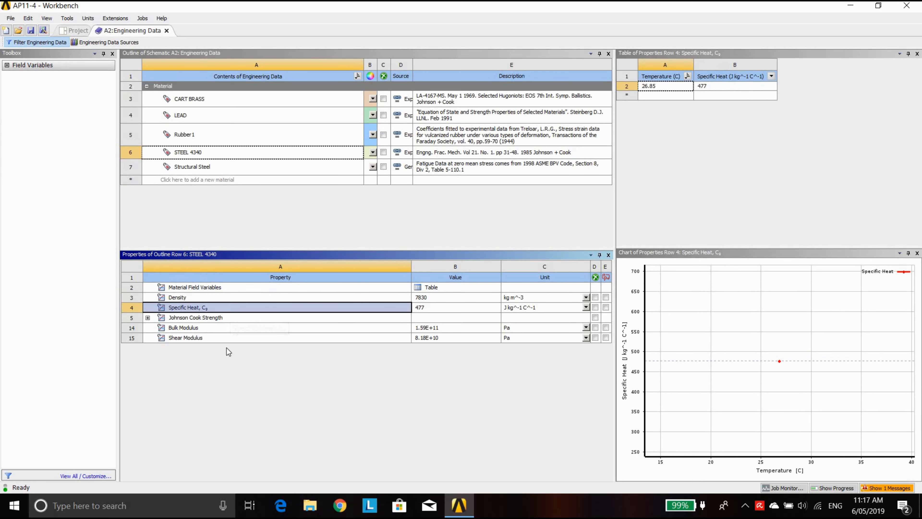
click(208, 338)
click(212, 328)
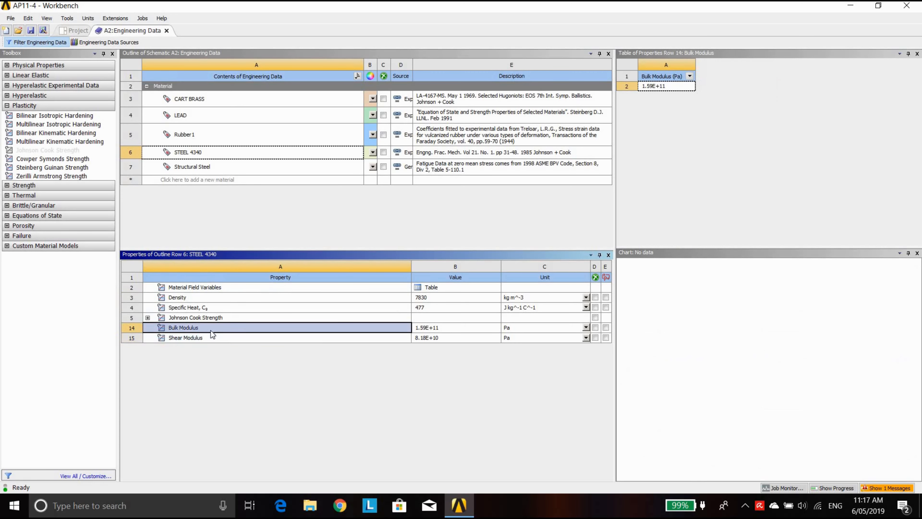
click(148, 318)
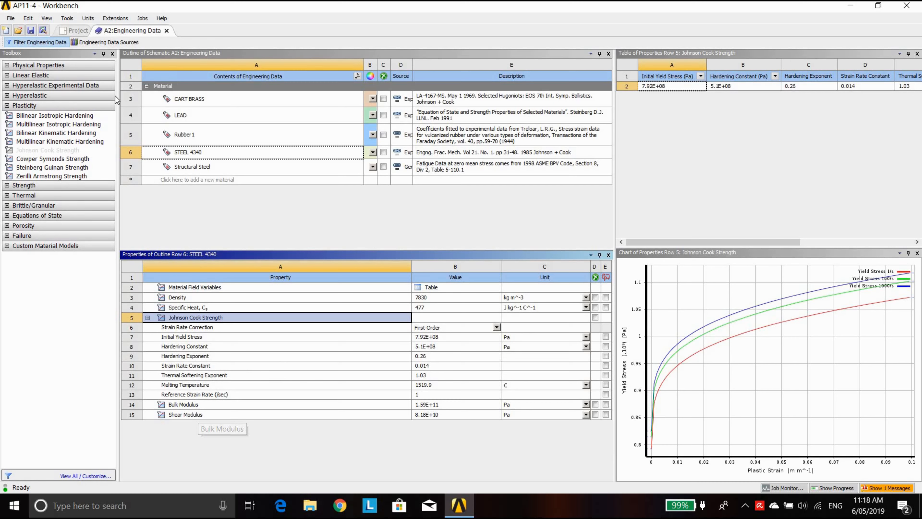
Step: Close Engineering Data and open the Explicit Dynamics system's Model in Mechanical
click(166, 30)
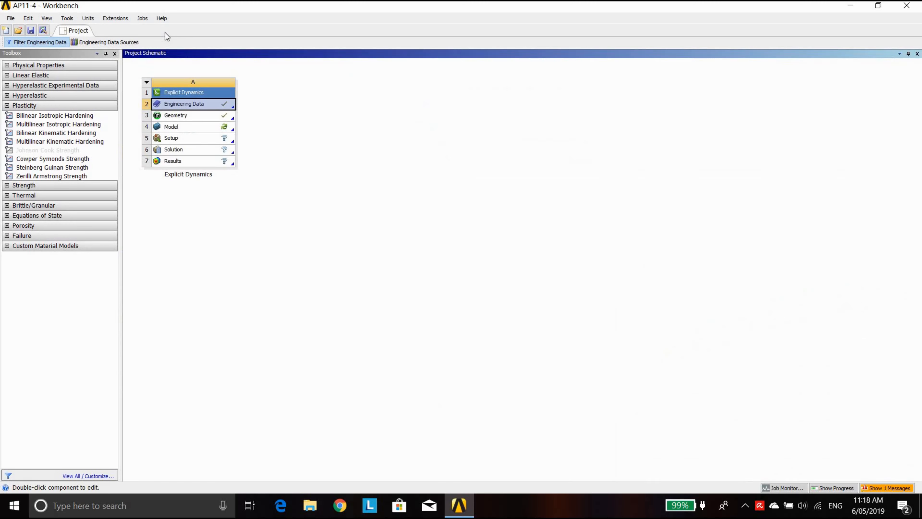
double_click(178, 130)
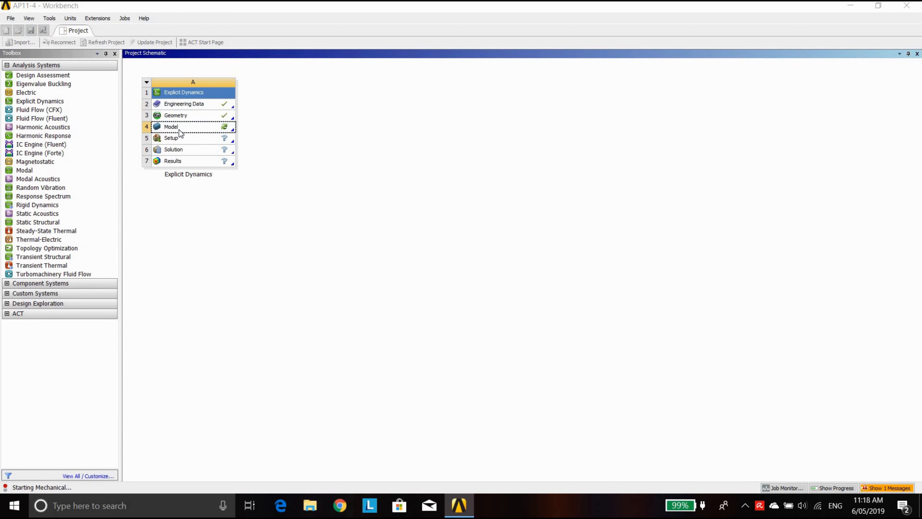
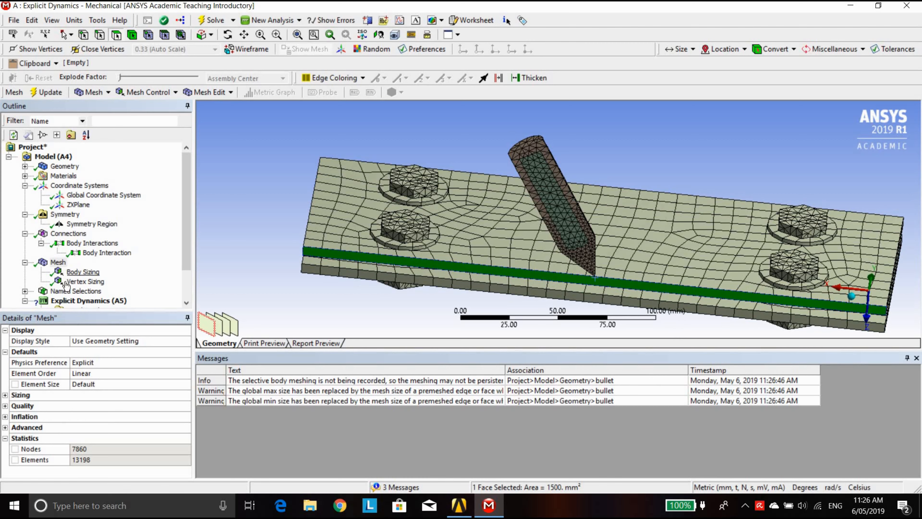
Step: Scope the mesh's Vertex Sizing by named selection, using Symmetry:ZXPlane
click(72, 282)
click(95, 353)
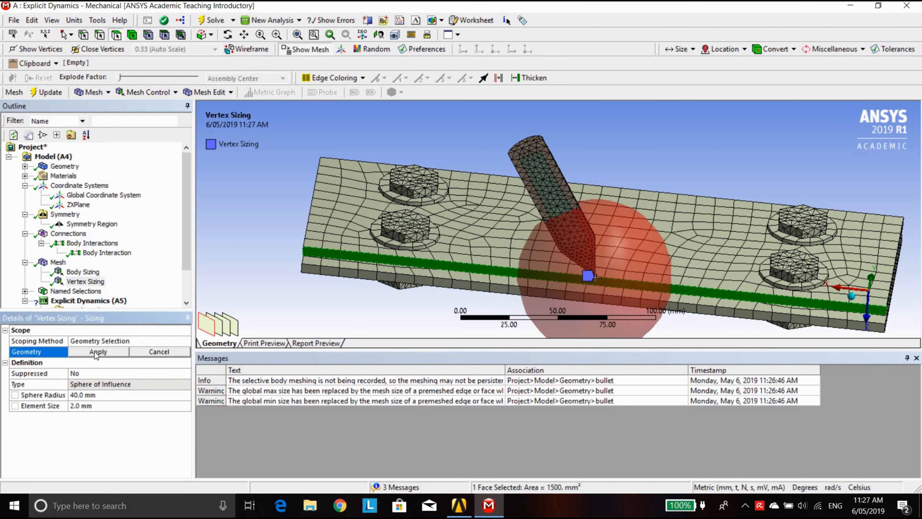
click(79, 205)
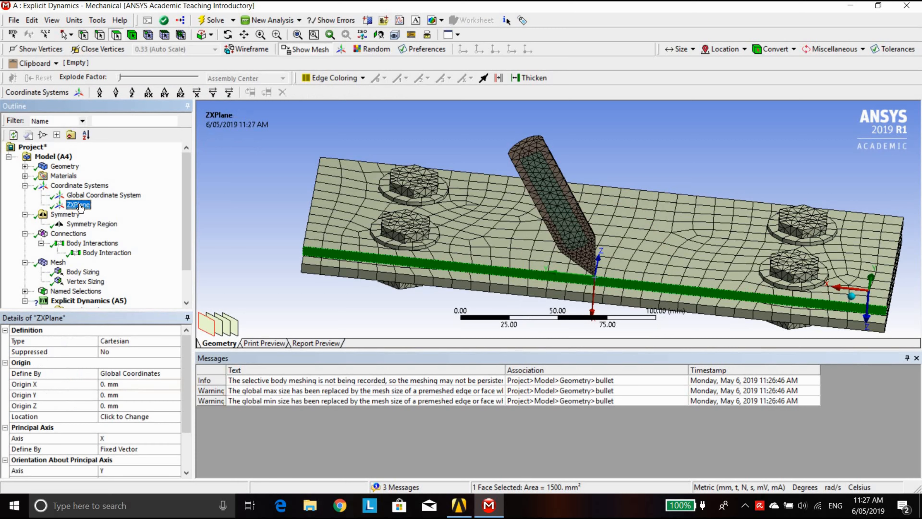
click(93, 282)
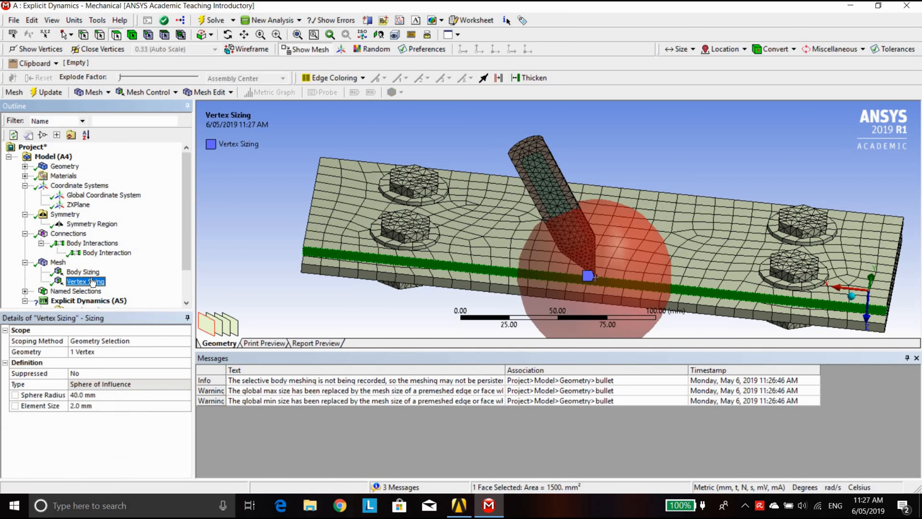
middle_drag(704, 320, 596, 305)
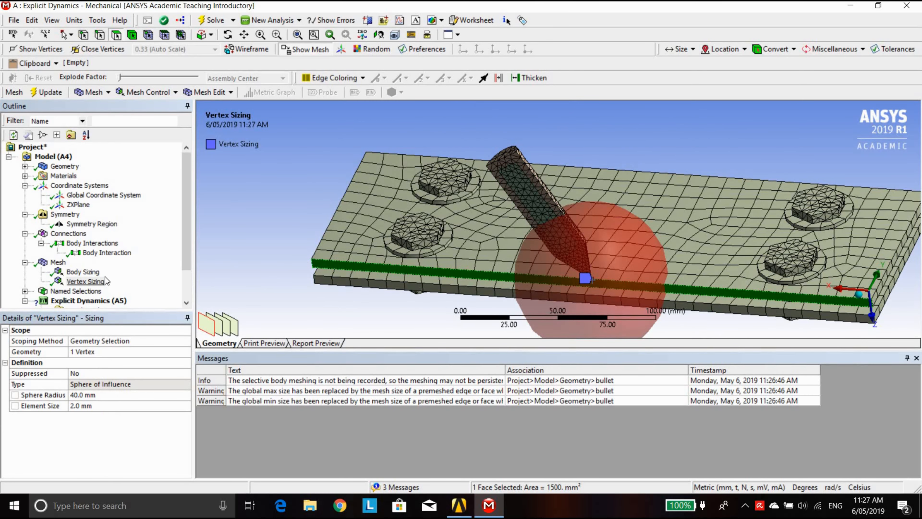
click(95, 283)
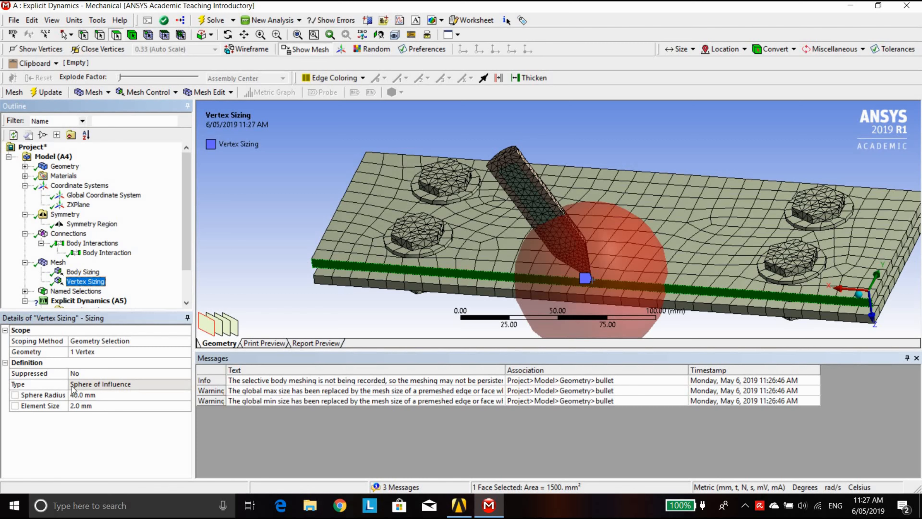
click(105, 342)
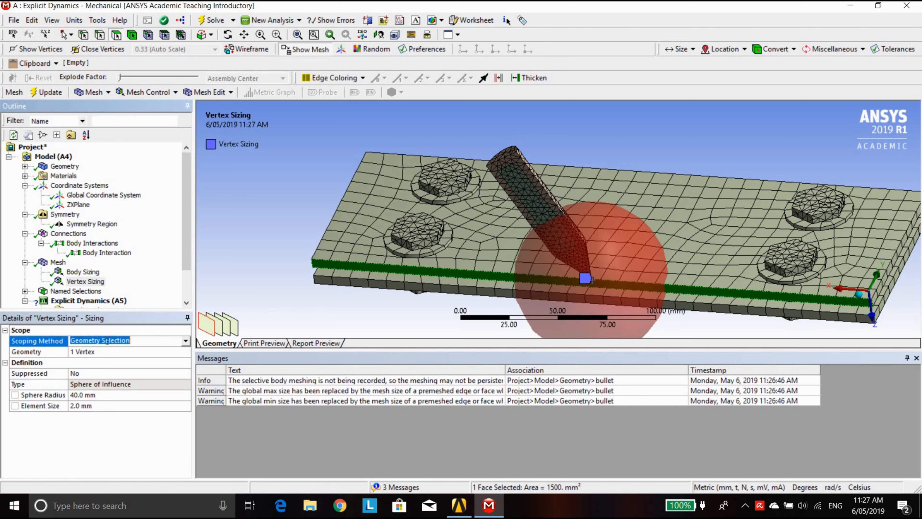
click(183, 341)
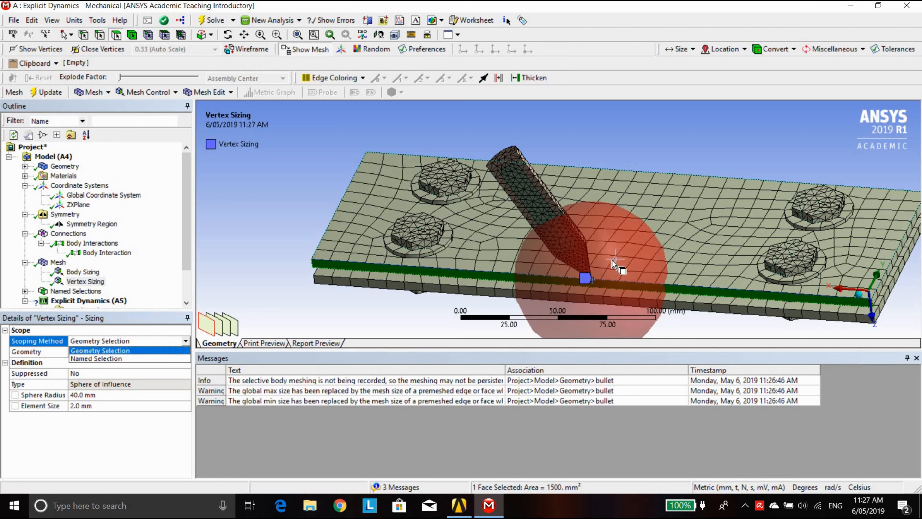
click(93, 358)
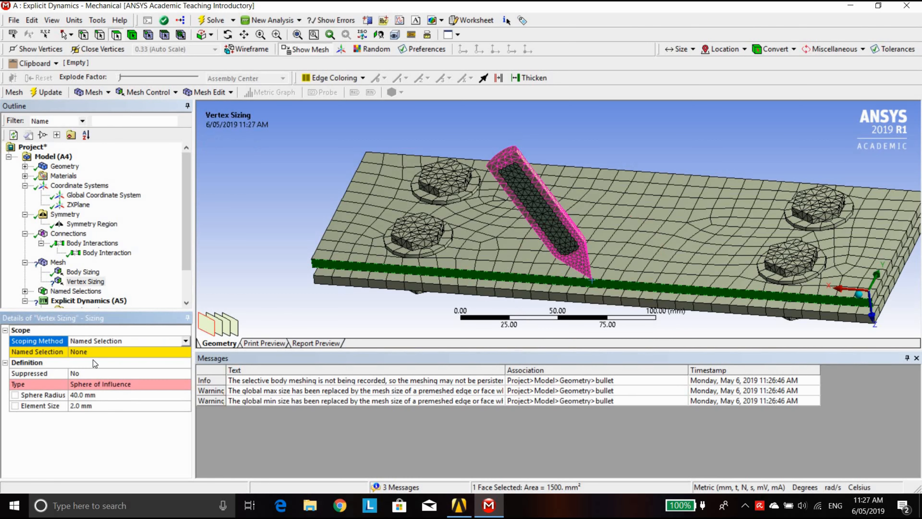
click(78, 353)
click(188, 355)
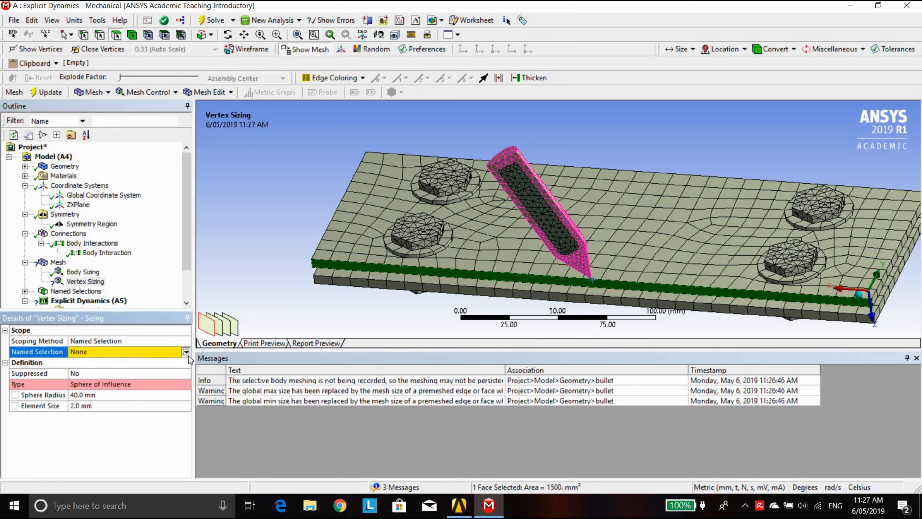
click(163, 362)
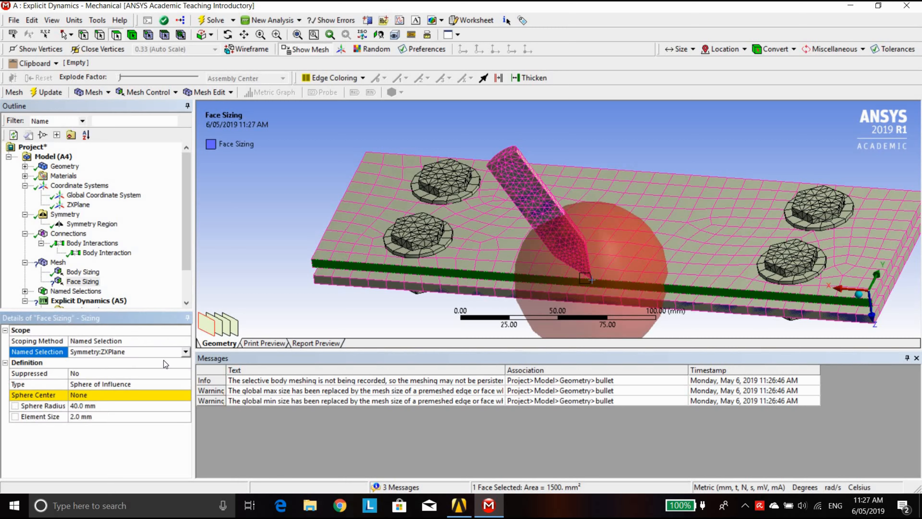
Step: Set the sphere center of the Face Sizing's sphere of influence to the ZXPlane coordinate system
mouse_move(450, 304)
middle_down()
mouse_move(454, 276)
mouse_move(452, 316)
mouse_move(450, 296)
middle_up()
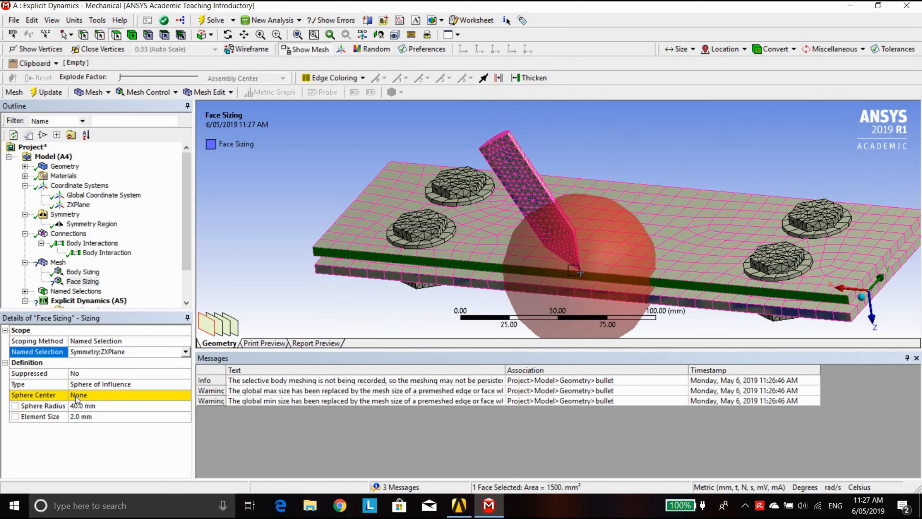
click(135, 395)
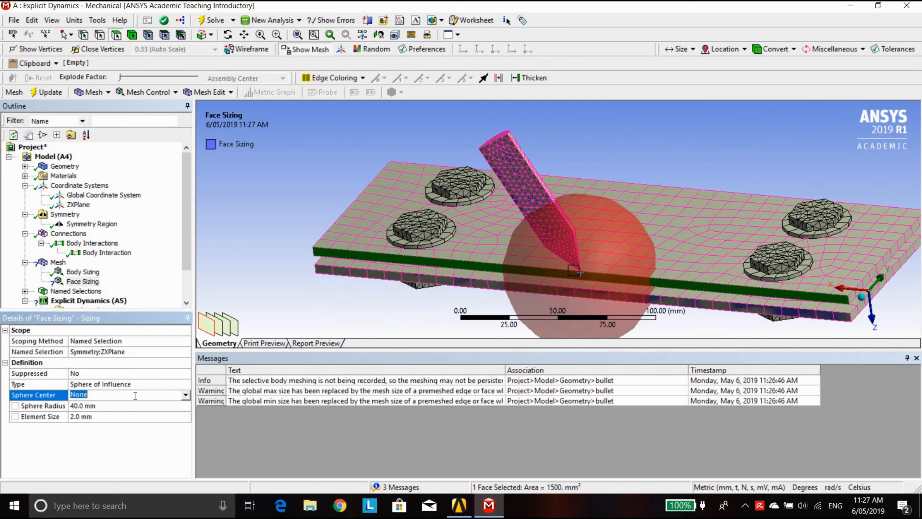
click(185, 394)
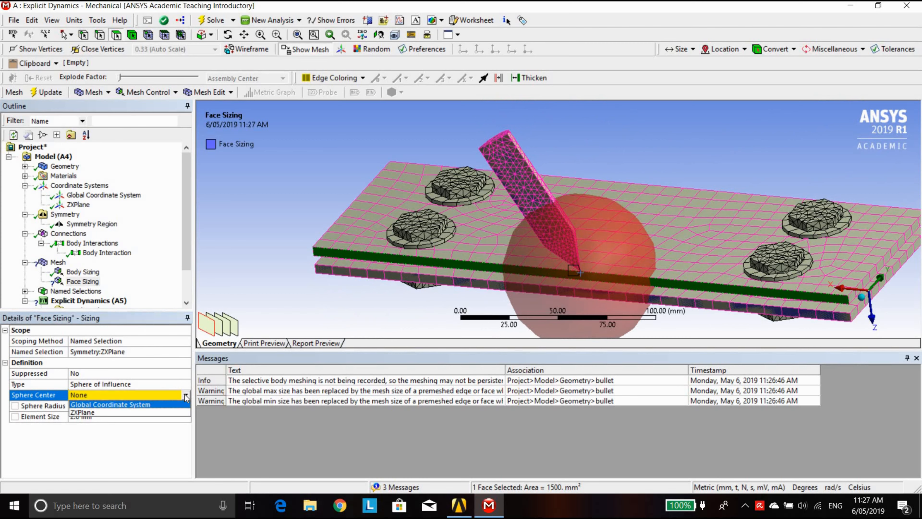
click(140, 413)
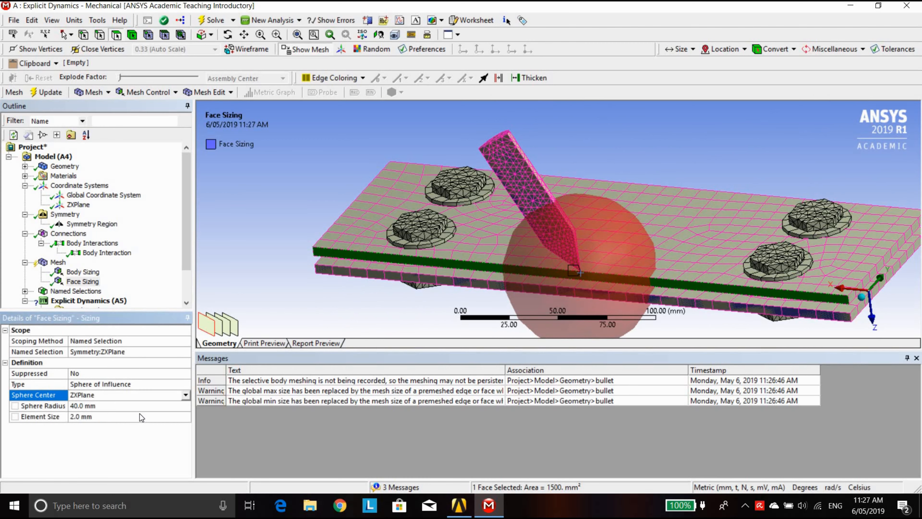
Step: Set the Face Sizing's element size to 4 mm, generate the mesh and inspect it around the bullet tip
click(75, 416)
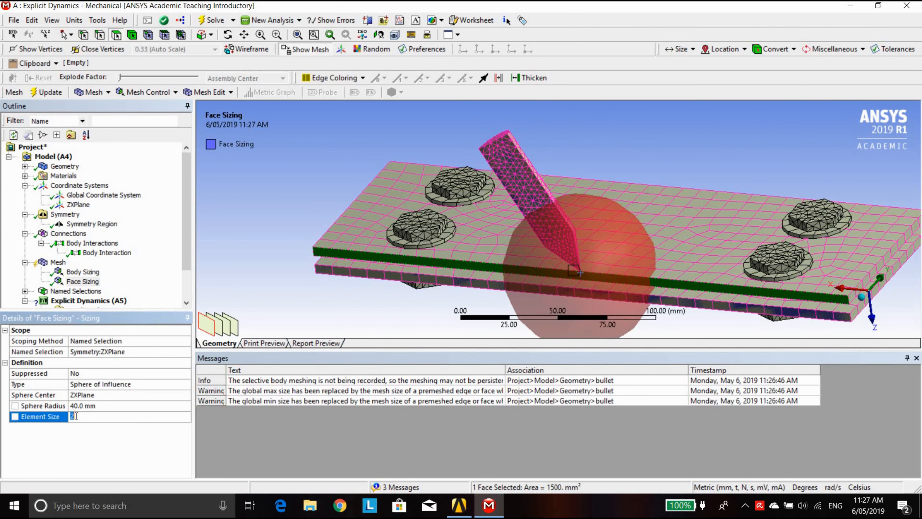
text(4)
click(55, 470)
right_click(56, 263)
click(77, 307)
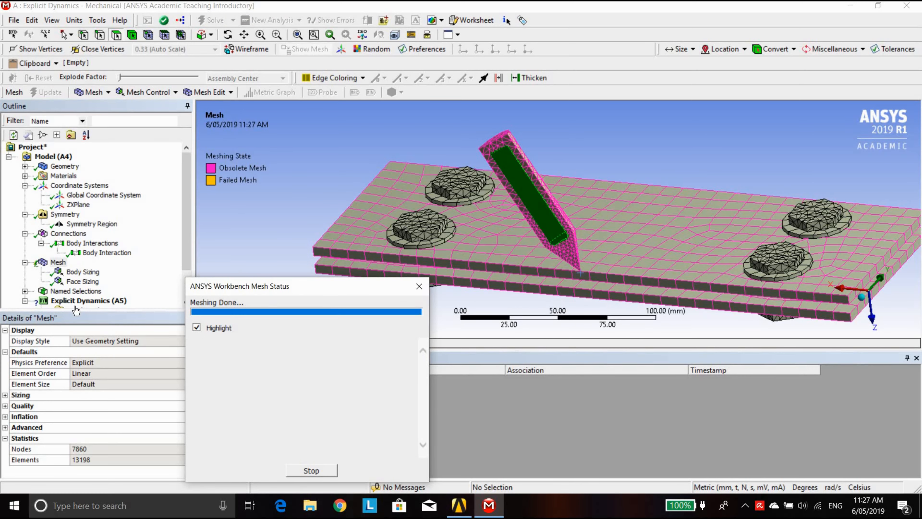
middle_drag(590, 213, 646, 225)
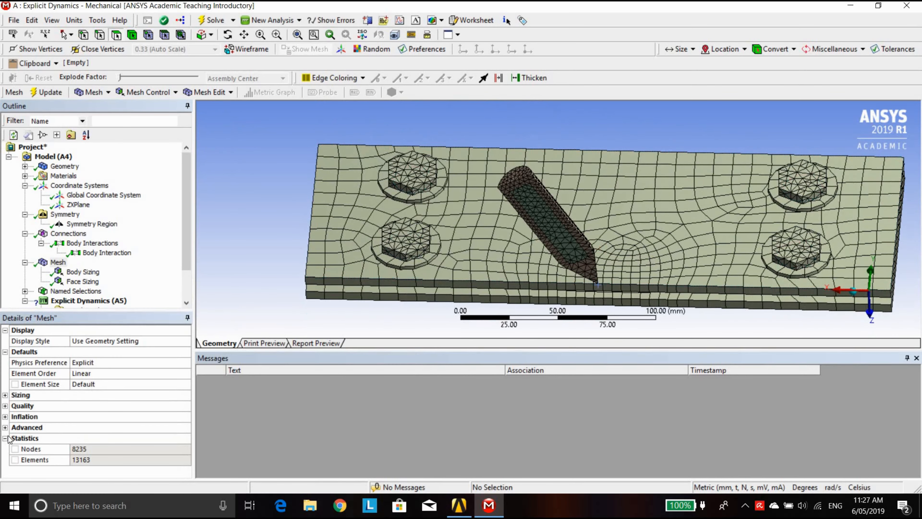
Step: Set the Face Sizing's element size to 2 mm, regenerate the mesh and check its node and element statistics
click(83, 281)
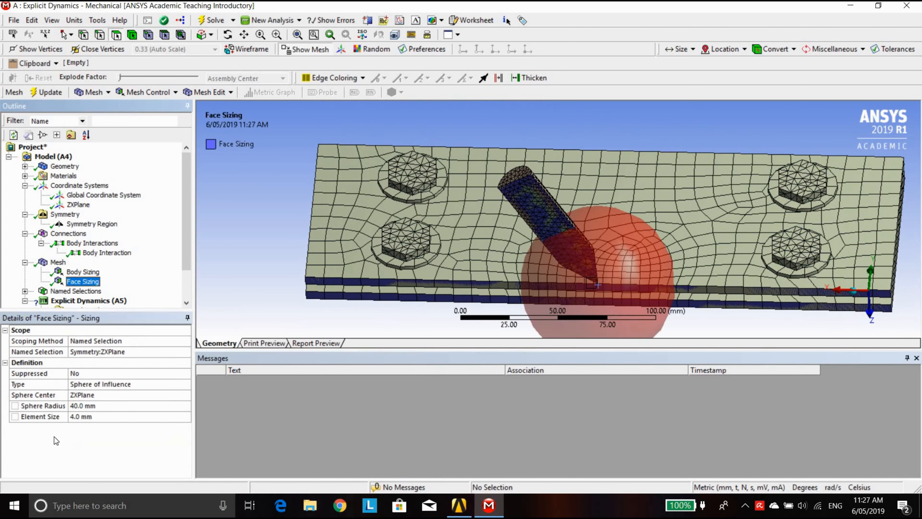
click(76, 416)
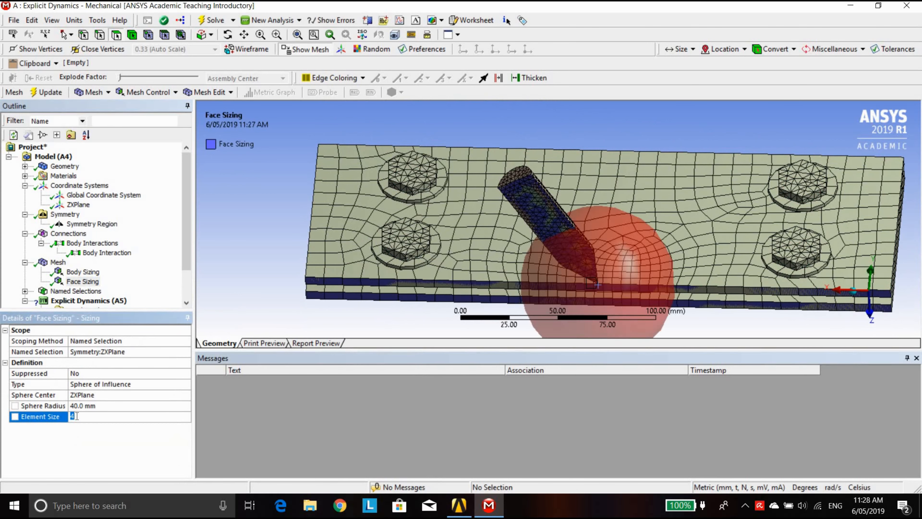
text(2)
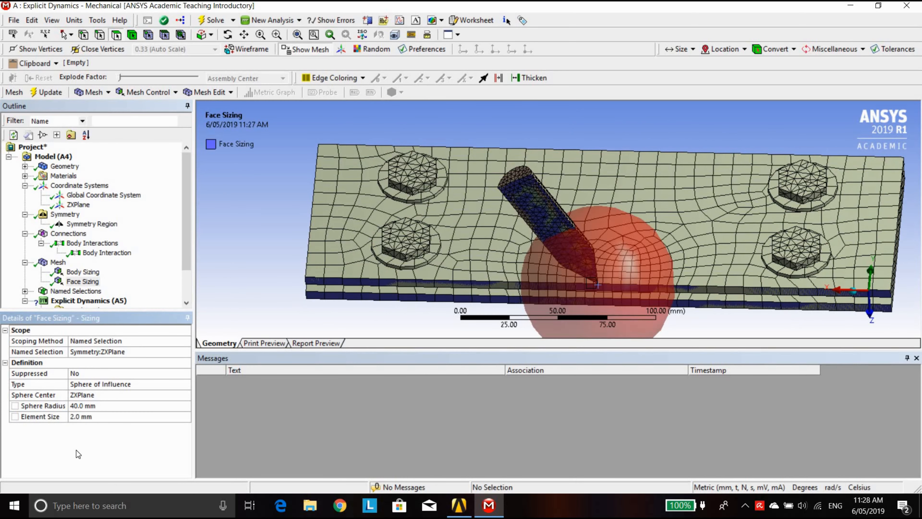
key(Return)
right_click(49, 265)
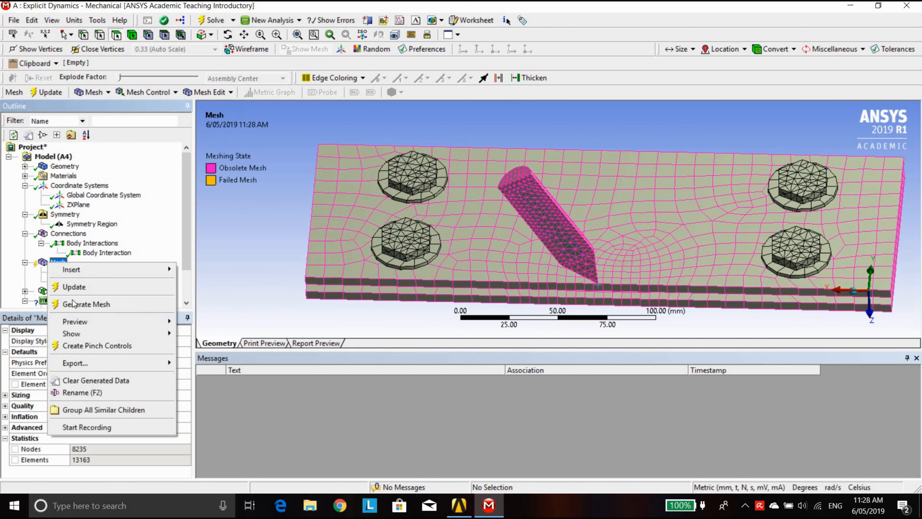
click(76, 305)
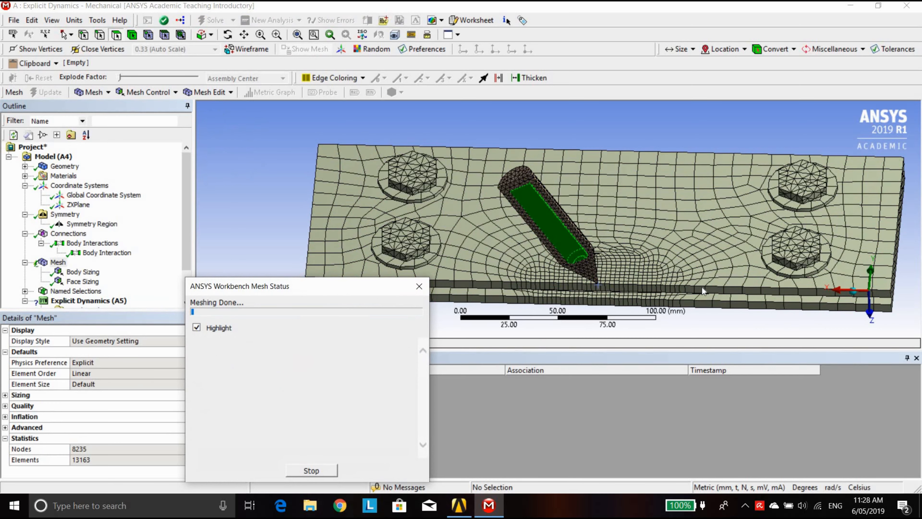
mouse_move(646, 170)
middle_down()
mouse_move(674, 195)
mouse_move(679, 290)
mouse_move(690, 298)
middle_up()
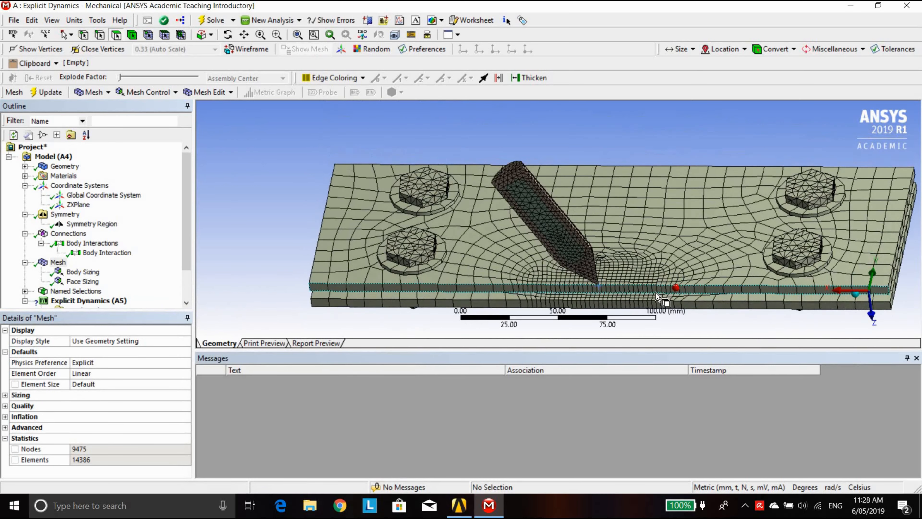
click(51, 262)
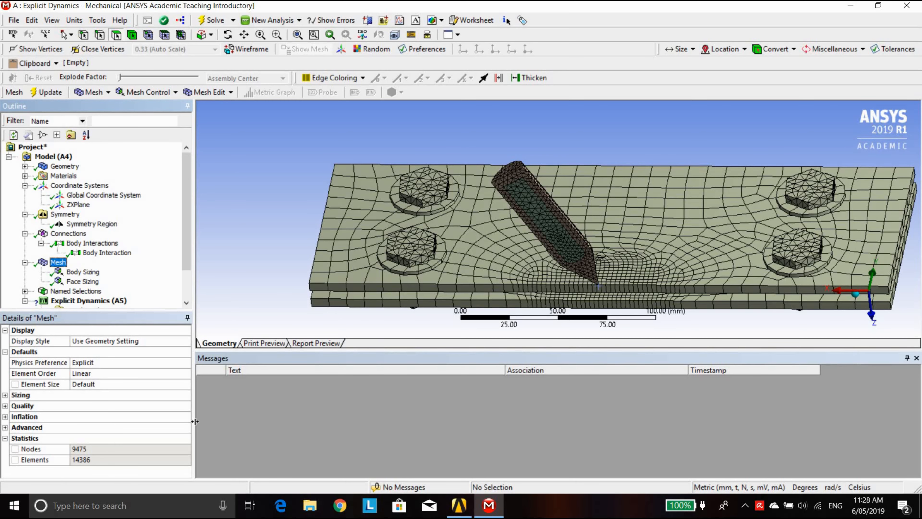
mouse_move(706, 294)
middle_down()
mouse_move(753, 250)
mouse_move(740, 280)
mouse_move(706, 304)
middle_up()
Step: Refine the Face Sizing's element size to 1.5 mm and regenerate the mesh
click(82, 281)
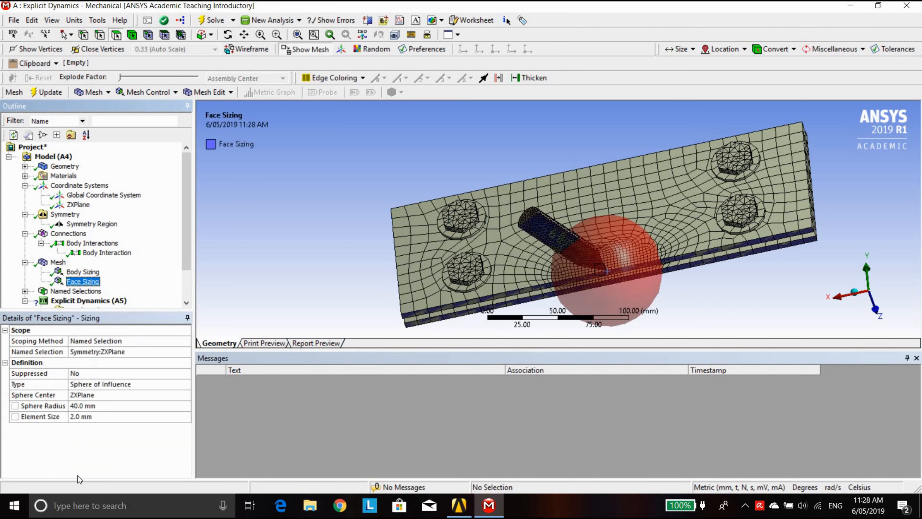
click(76, 417)
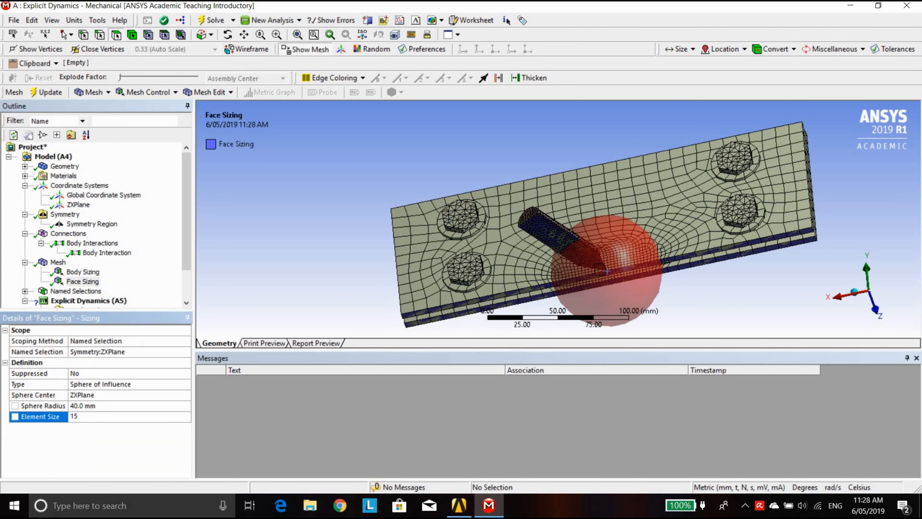
text(1.5)
key(Return)
right_click(57, 265)
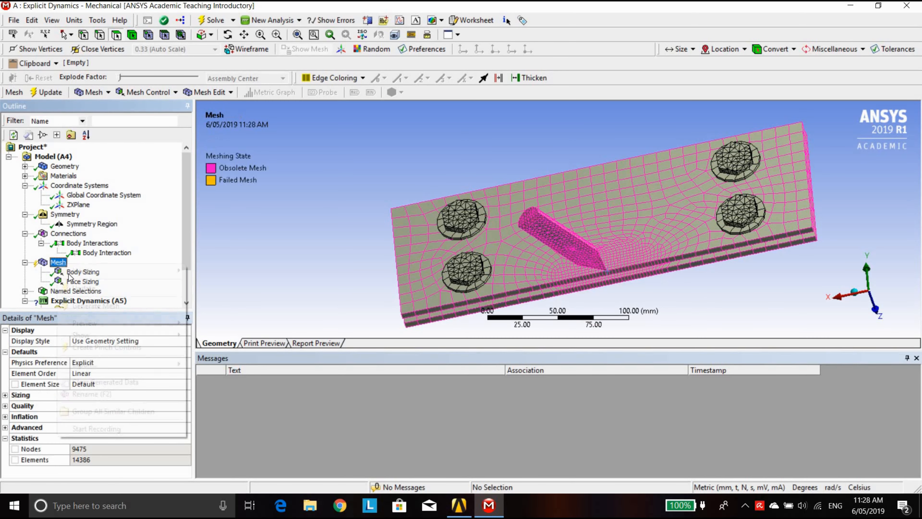
click(90, 309)
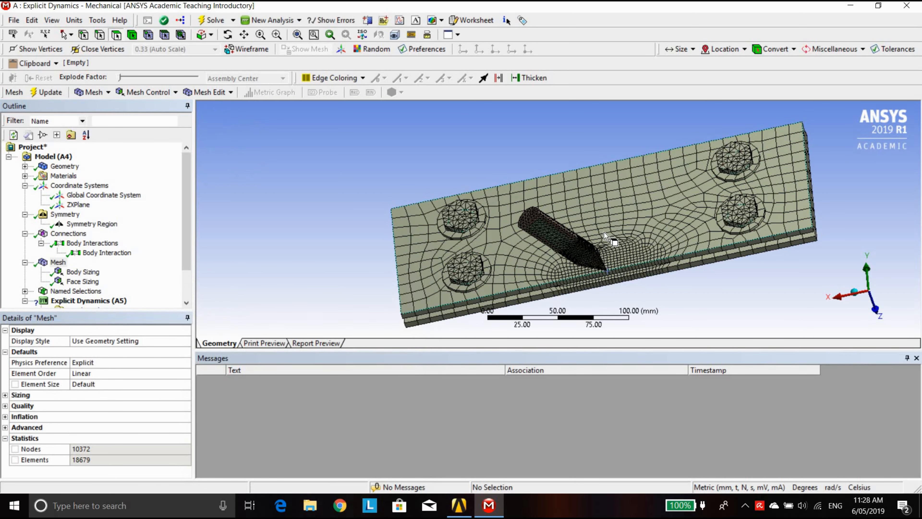
middle_drag(608, 239, 614, 203)
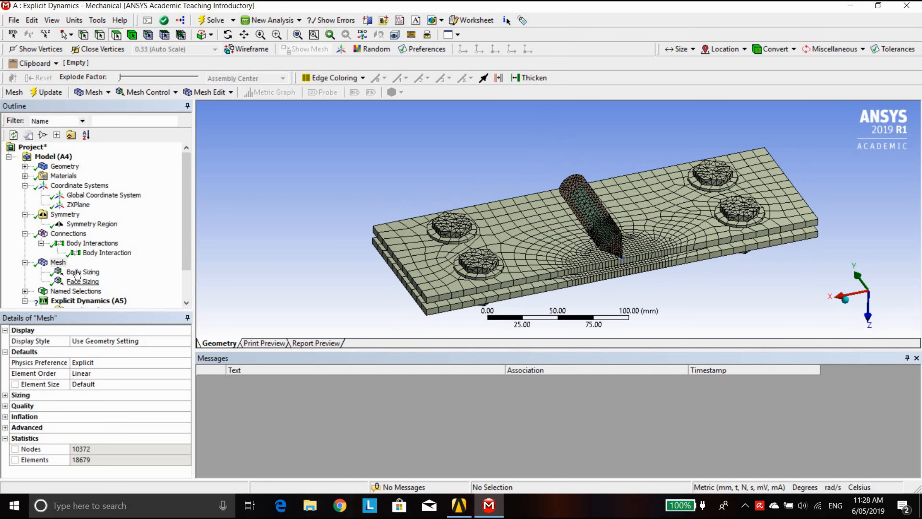
Step: Add a Velocity initial condition to the explicit dynamics analysis and scope it to the two bullet bodies
scroll(95, 246, down, 2)
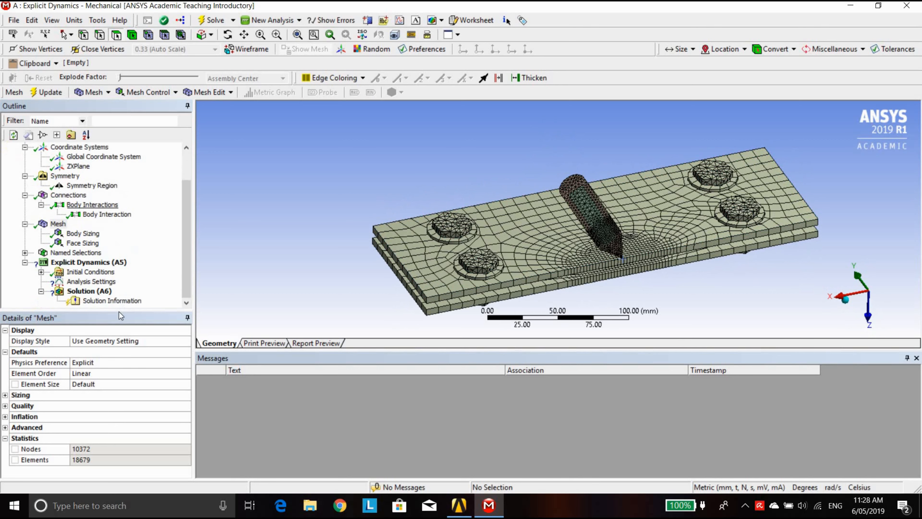
click(82, 272)
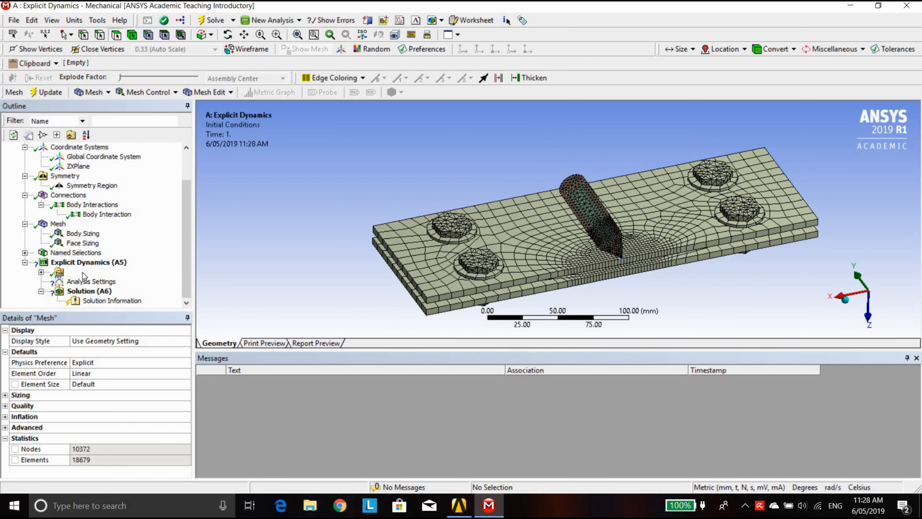
right_click(82, 273)
mouse_move(127, 282)
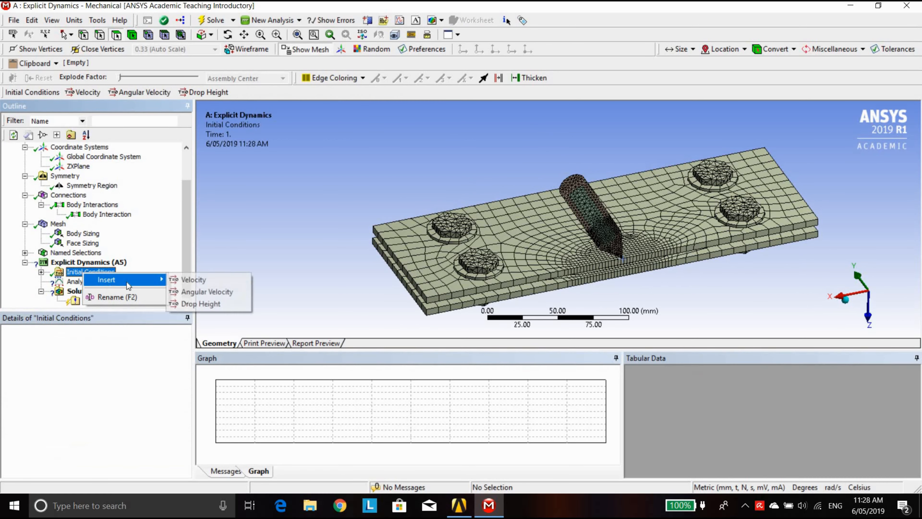
click(210, 280)
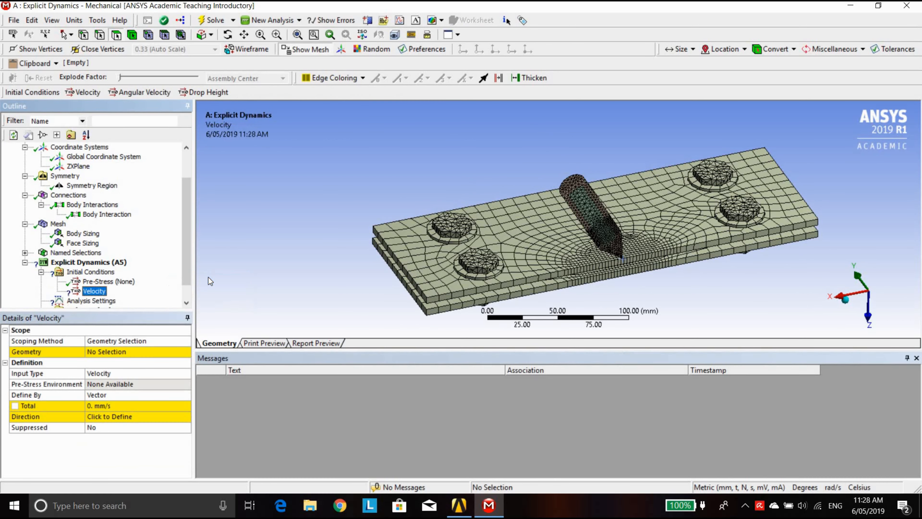
click(96, 352)
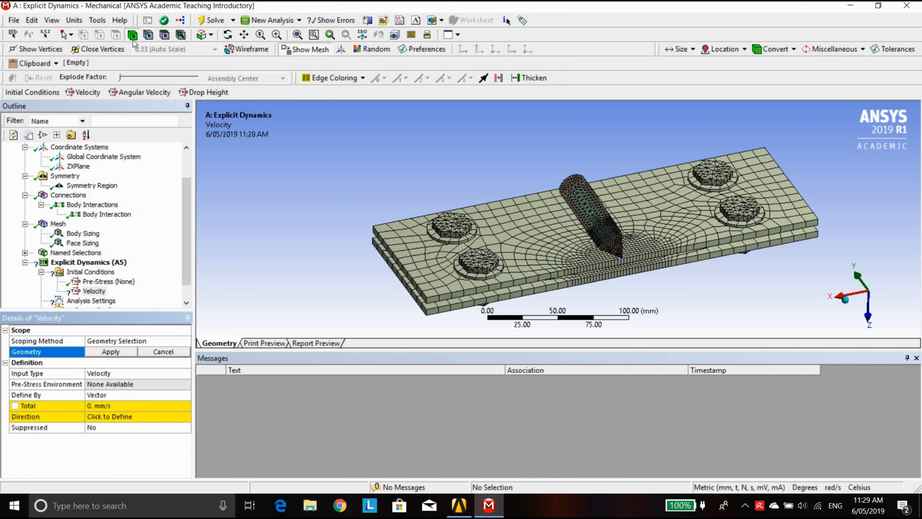
click(619, 246)
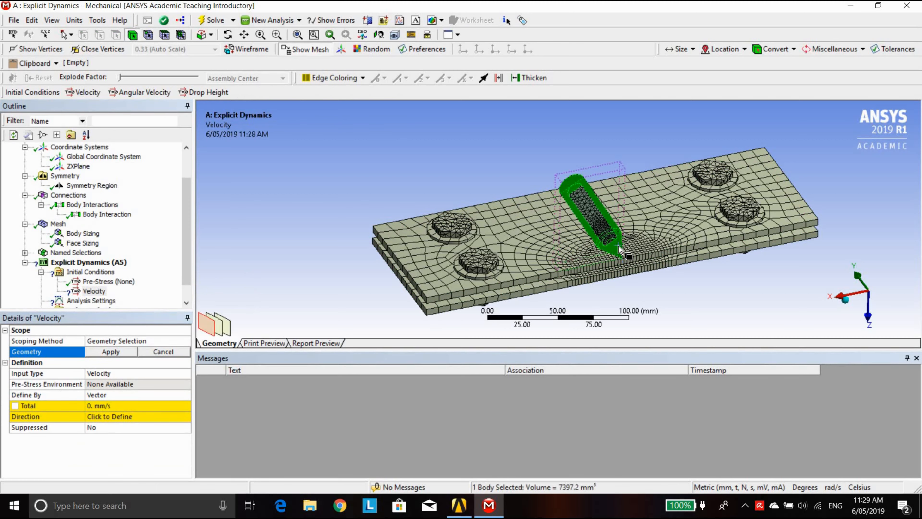
ctrl+click(591, 214)
click(109, 352)
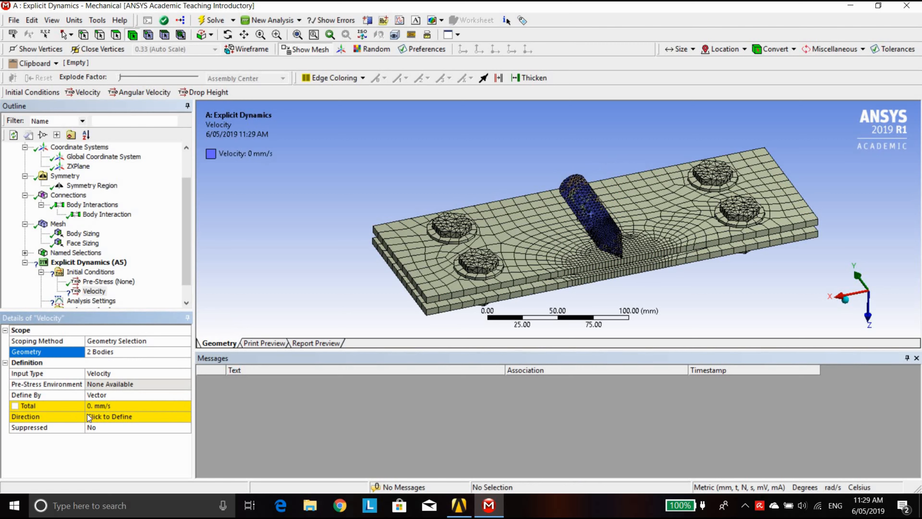
Step: Switch the unit system to Metric (m, kg, N, s, V, A) and set the Velocity's total to 500 m/s
click(94, 407)
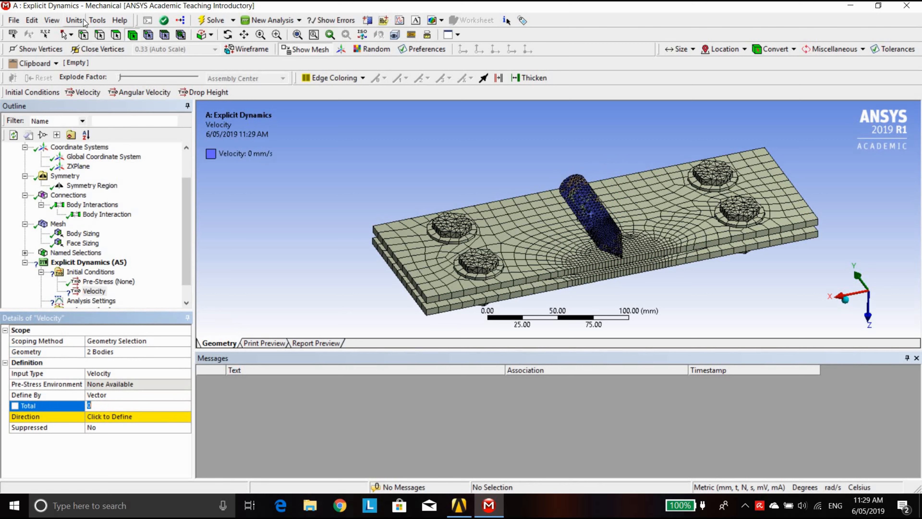
click(74, 20)
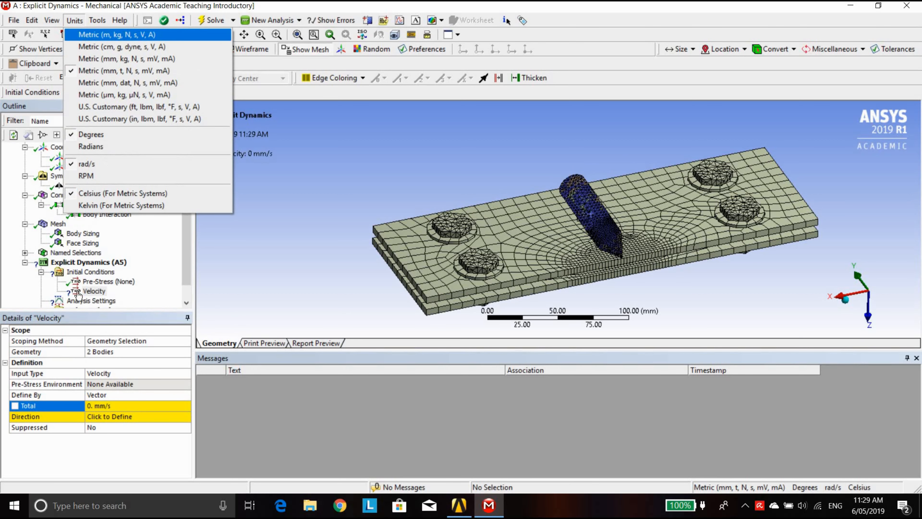
click(83, 35)
click(111, 407)
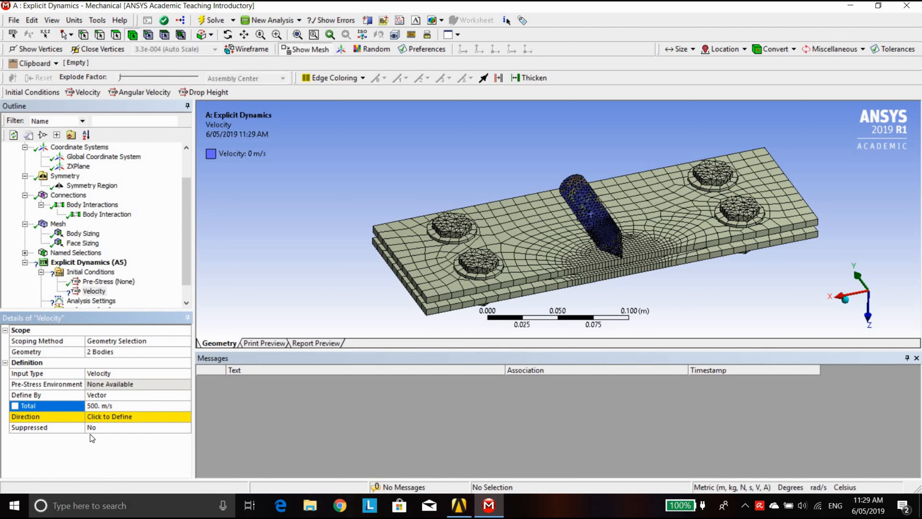
Step: Define the Velocity's direction along the straight lengthwise edge of the bullet
click(103, 417)
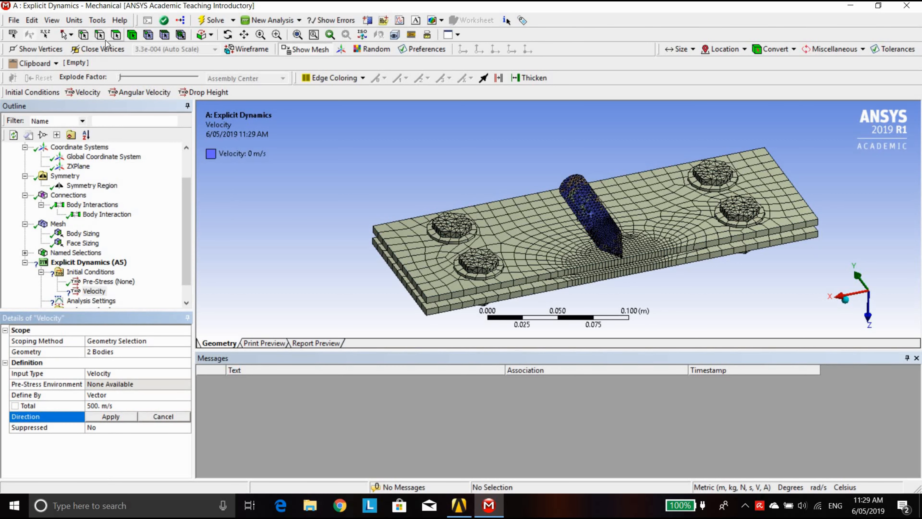
middle_drag(601, 227, 603, 203)
click(602, 200)
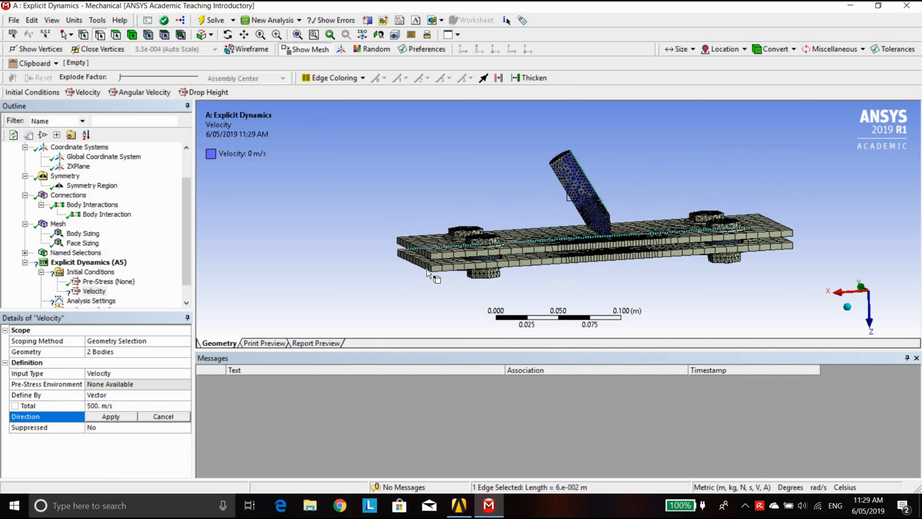
middle_drag(358, 263, 337, 260)
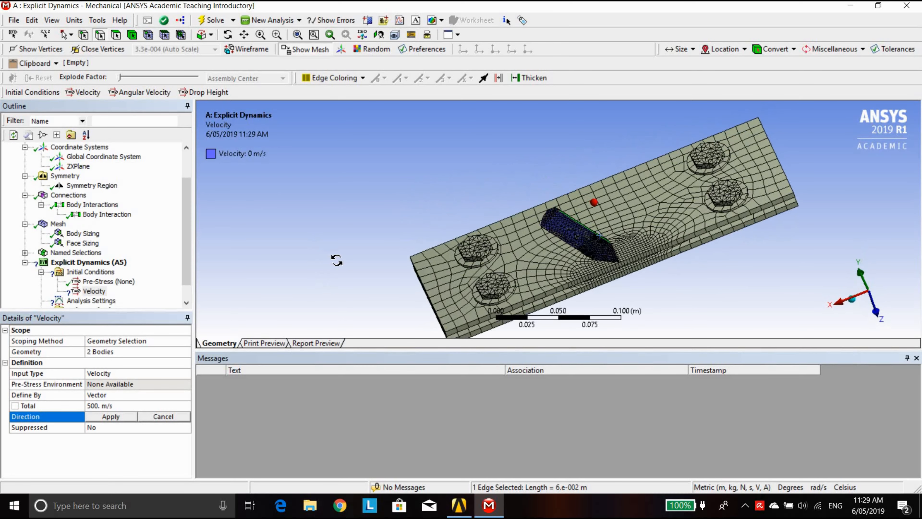
click(109, 417)
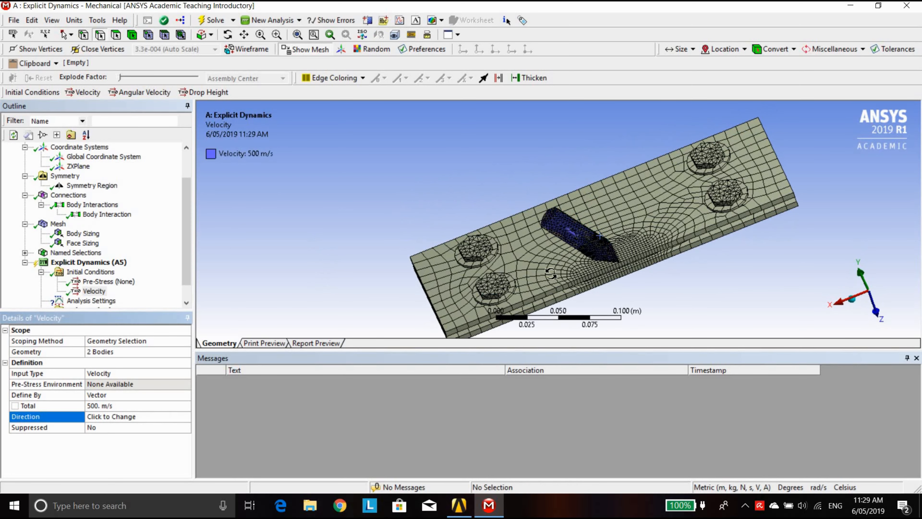
Step: Set the Velocity's total to -500 m/s and check the direction arrow on the bullet relative to the plates
middle_drag(550, 270, 585, 241)
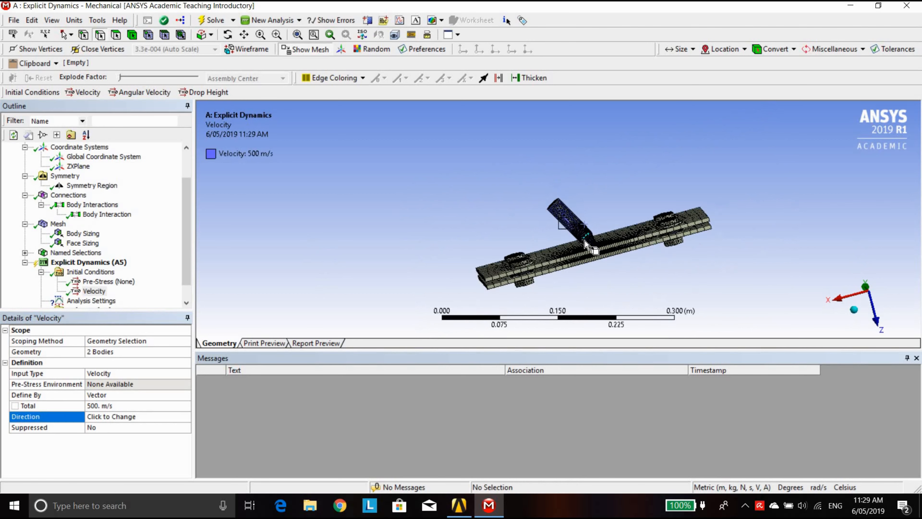
scroll(584, 240, up, 4)
scroll(585, 240, up, 2)
scroll(585, 240, down, 3)
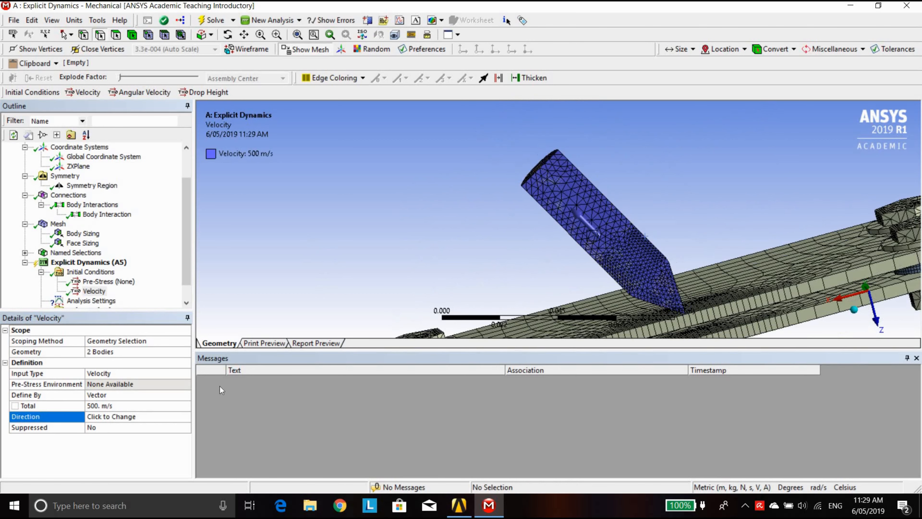
click(89, 406)
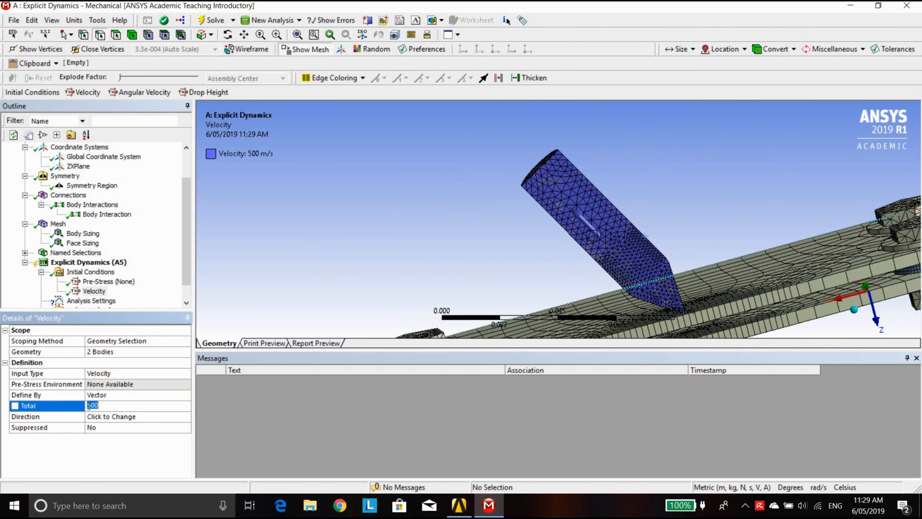
key(Return)
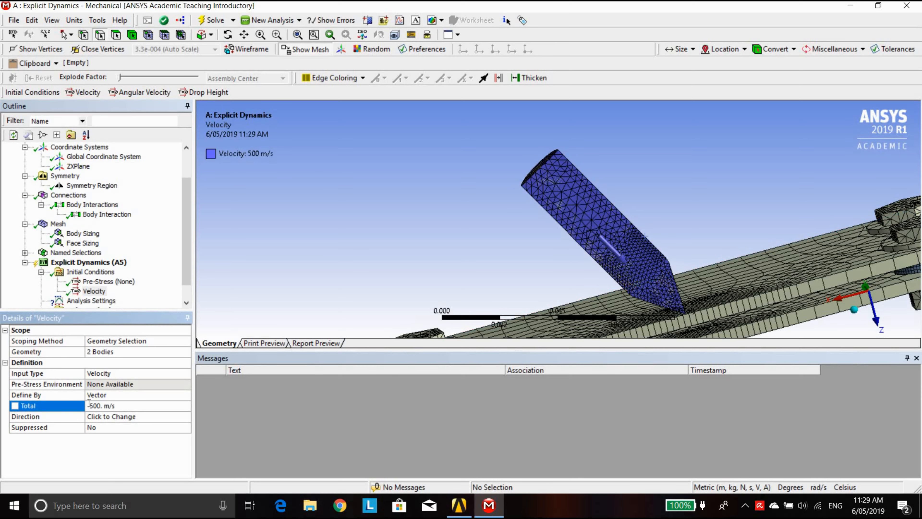
middle_drag(657, 293, 594, 316)
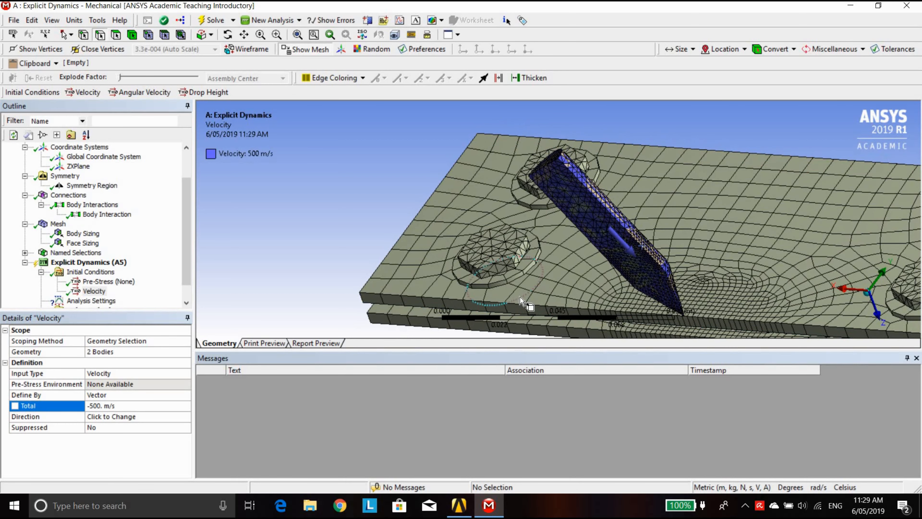
scroll(527, 280, down, 3)
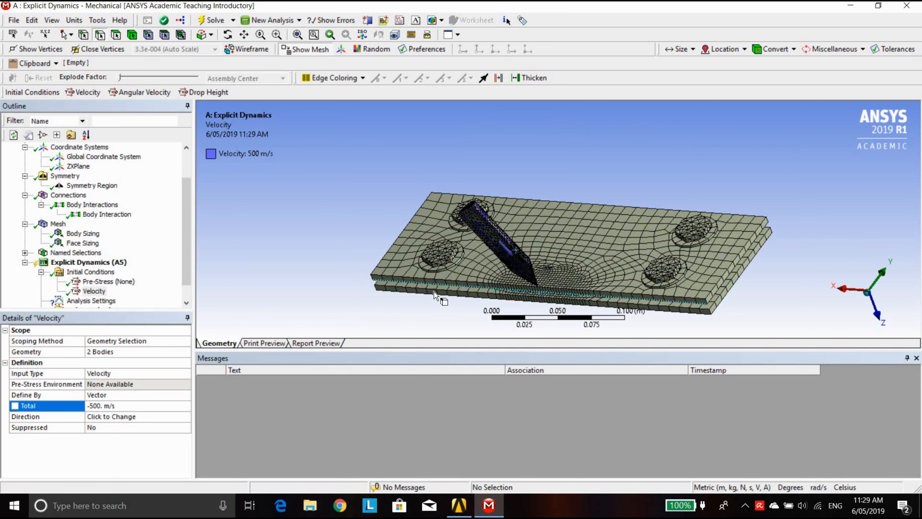
middle_drag(434, 292, 603, 305)
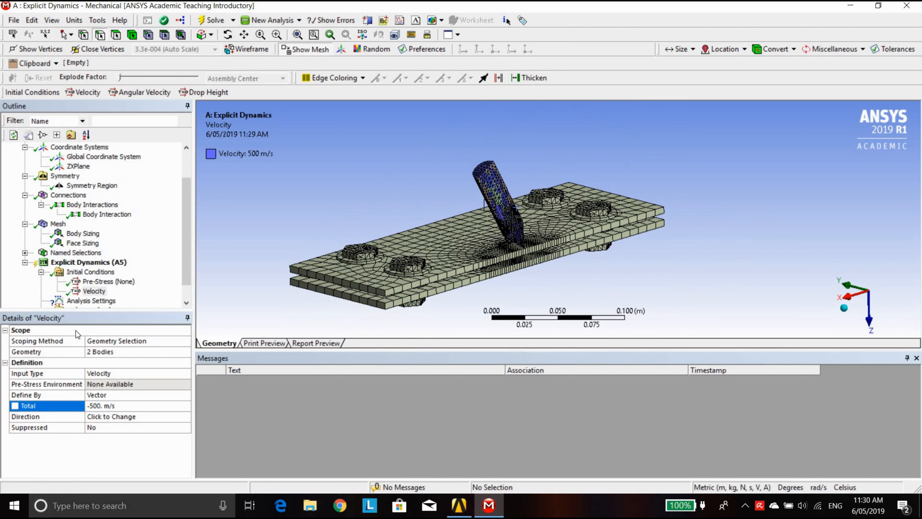
Step: Set the end time in the Analysis Settings to 0.00015 s
scroll(93, 298, down, 1)
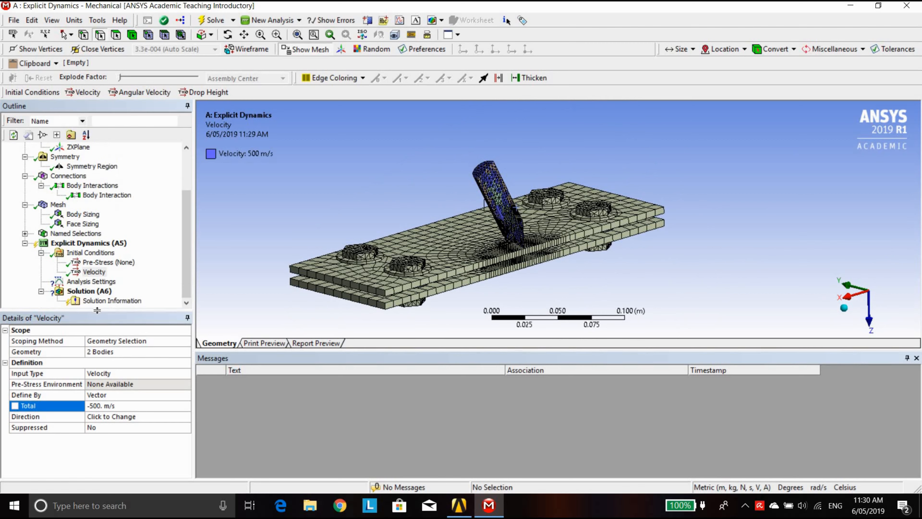
drag(98, 312, 98, 335)
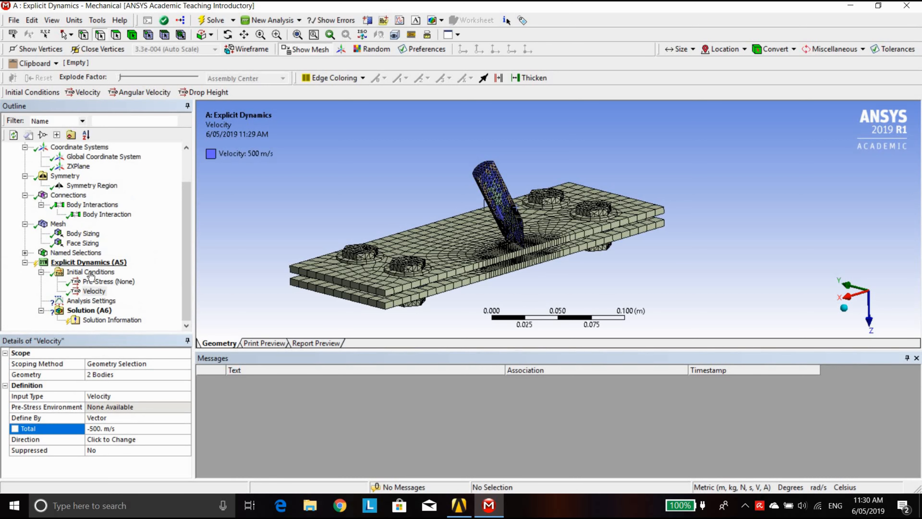
click(95, 301)
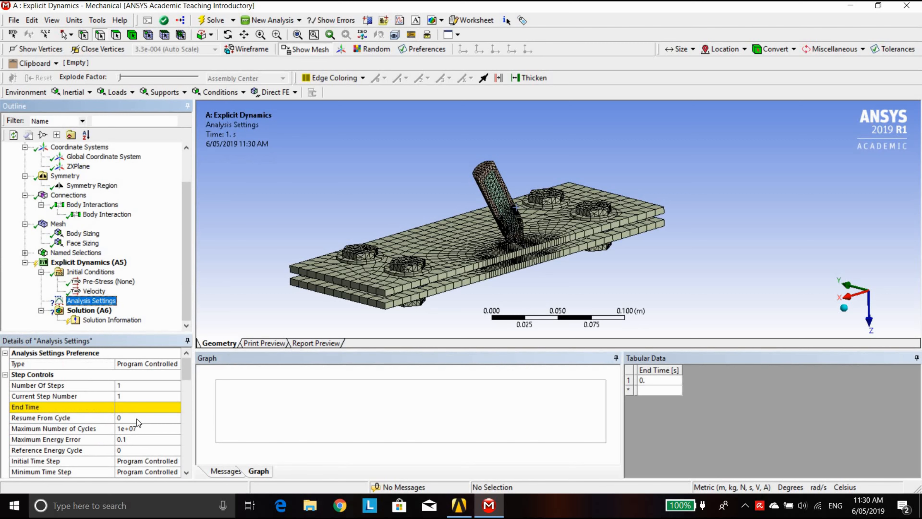
click(138, 408)
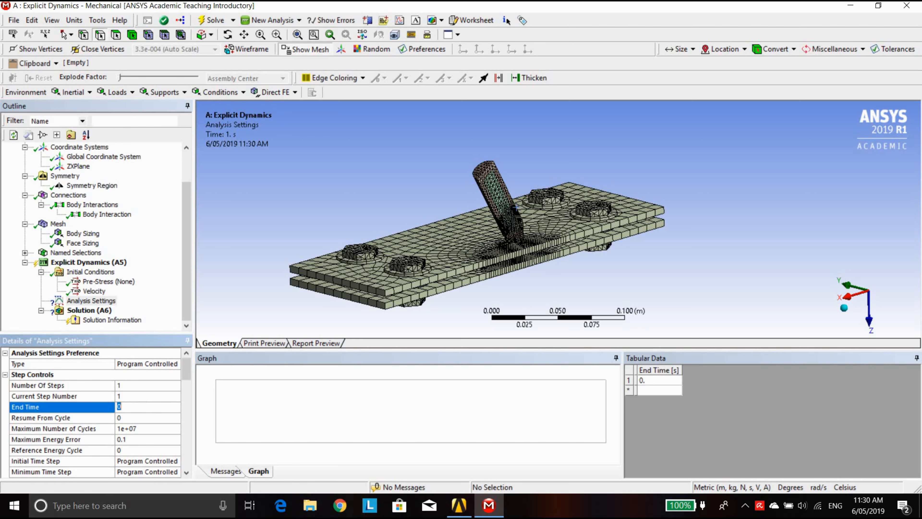
text(0.00015)
key(Return)
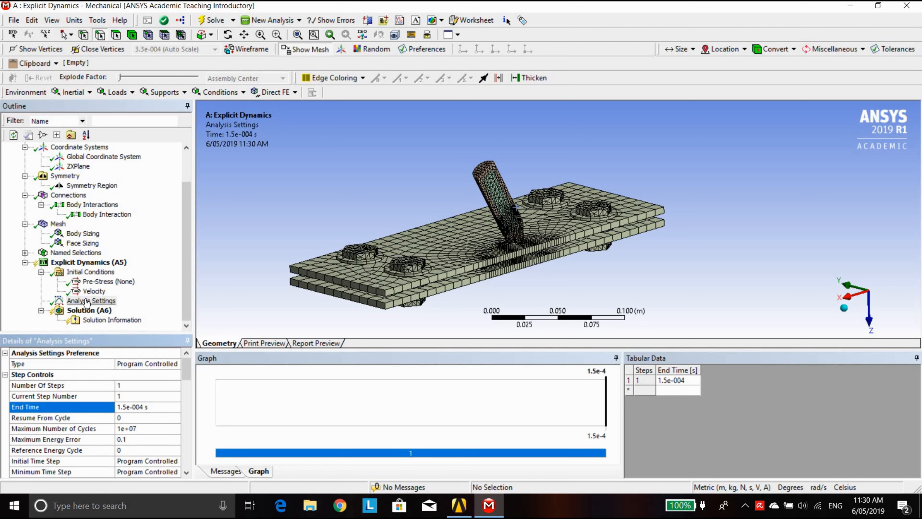
Step: Set On Material Failure to Yes in the erosion controls of the Analysis Settings and inspect the mesh around the impact point
scroll(133, 431, down, 3)
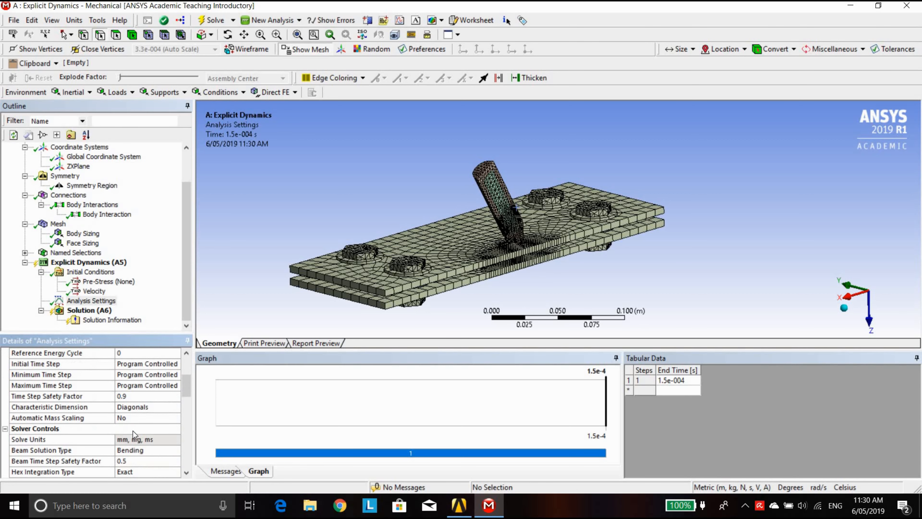
scroll(133, 431, down, 8)
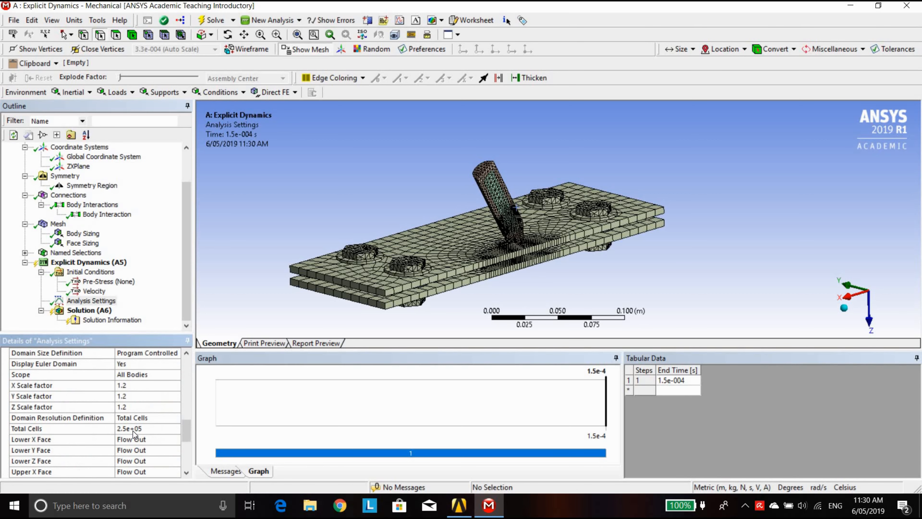
scroll(132, 431, down, 5)
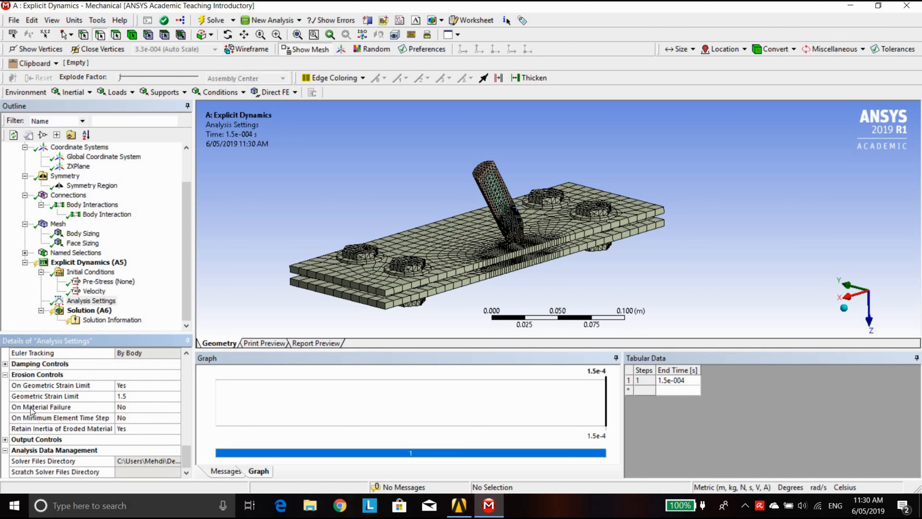
click(133, 409)
double_click(133, 408)
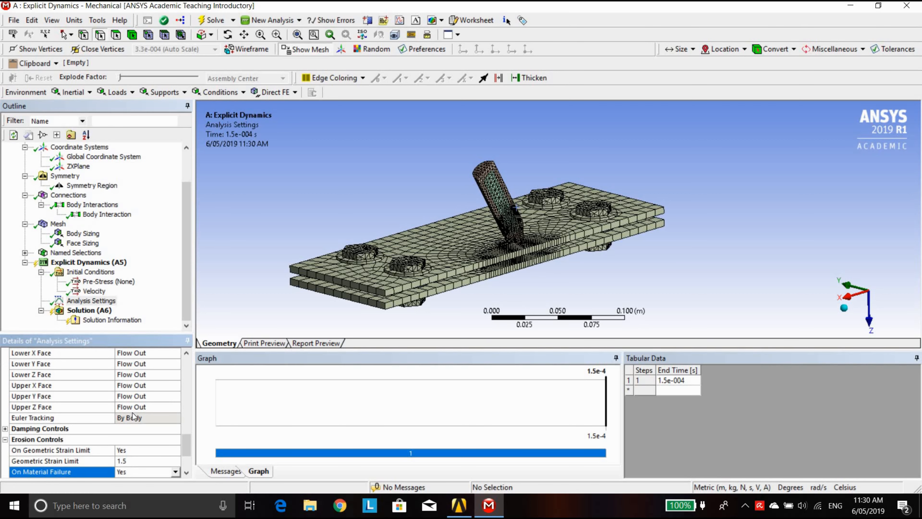
scroll(133, 414, down, 2)
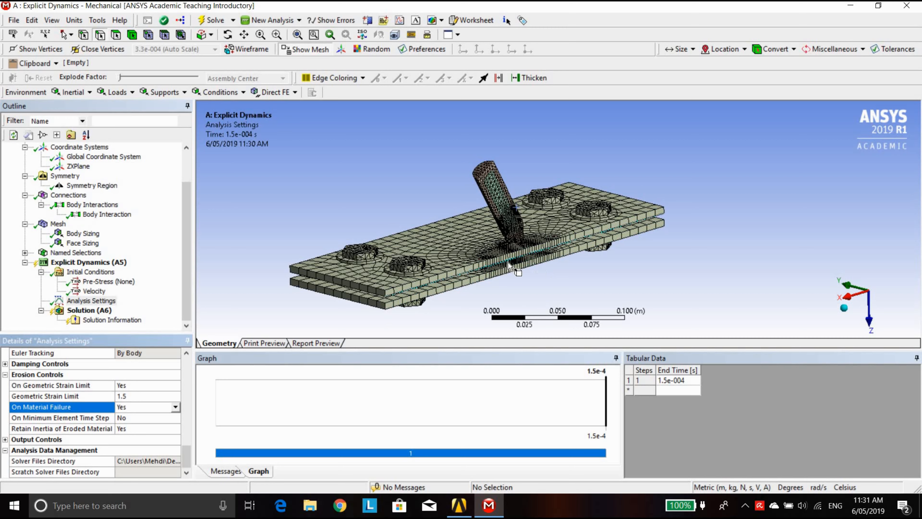
mouse_move(512, 263)
middle_down()
mouse_move(508, 285)
mouse_move(514, 276)
middle_up()
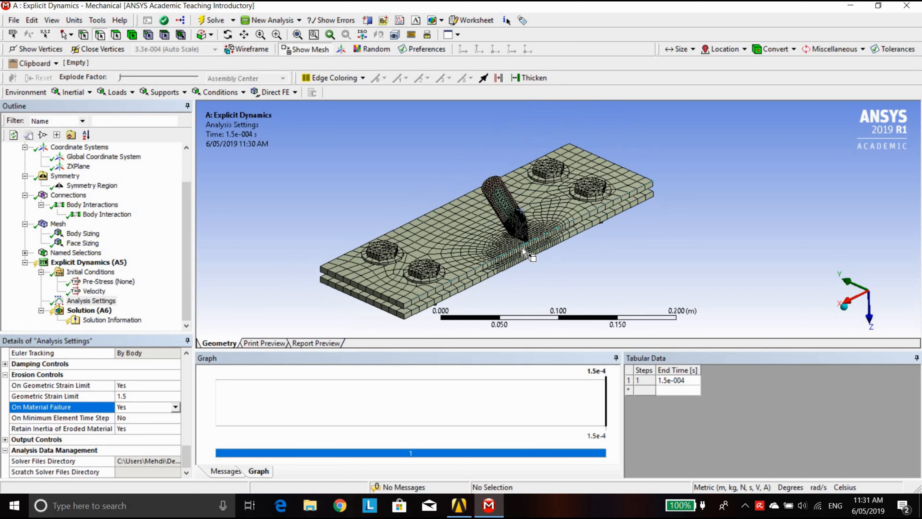
scroll(517, 267, up, 5)
scroll(454, 283, up, 1)
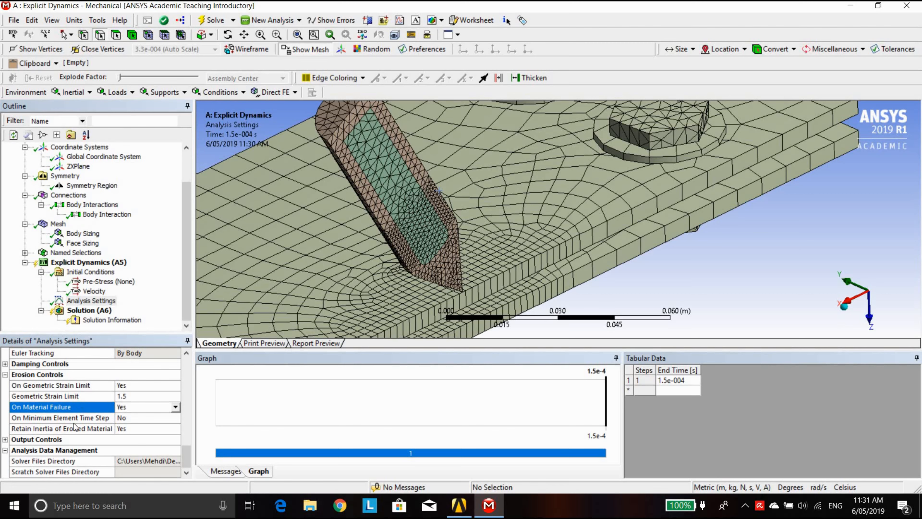
Step: Set the Result Number Of Points to 200 in the output controls of the Analysis Settings
click(5, 439)
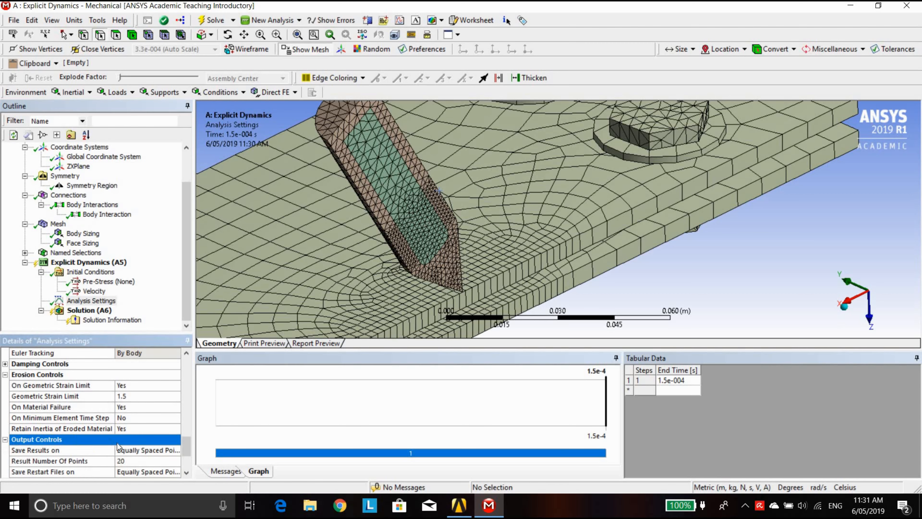
click(142, 385)
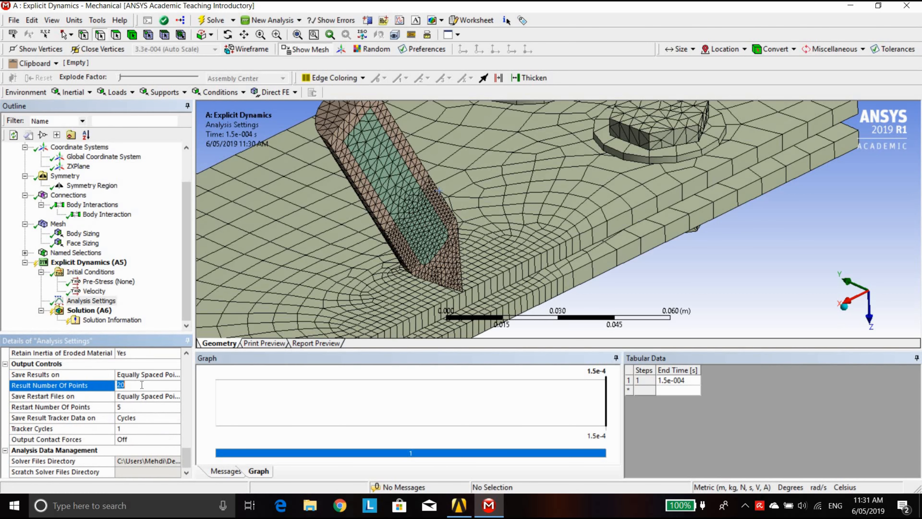
text(200)
click(20, 317)
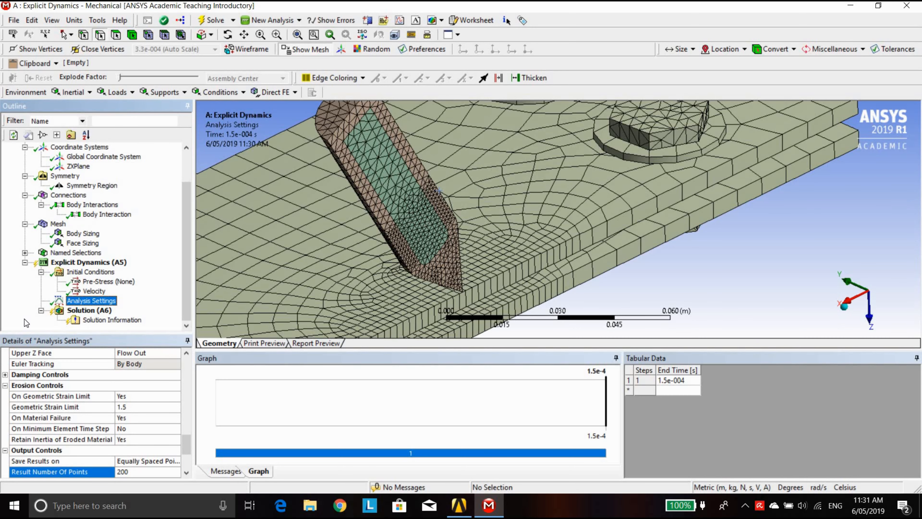
Step: Solve the explicit dynamics analysis and display the solver output in Solution Information
scroll(549, 275, down, 1)
scroll(549, 275, down, 2)
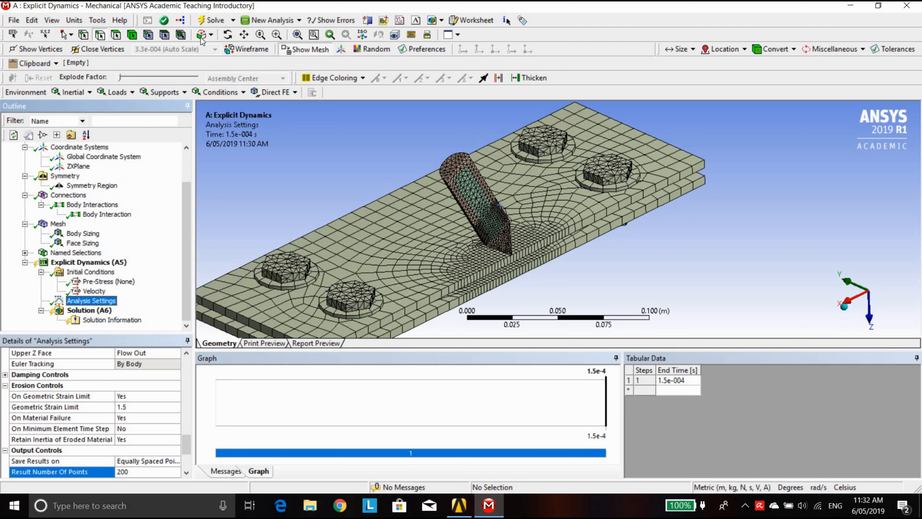
click(212, 20)
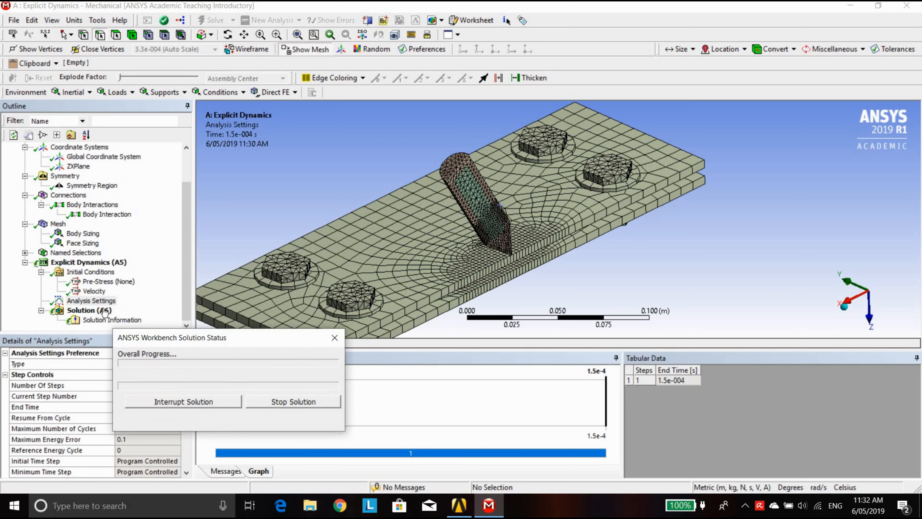
click(103, 320)
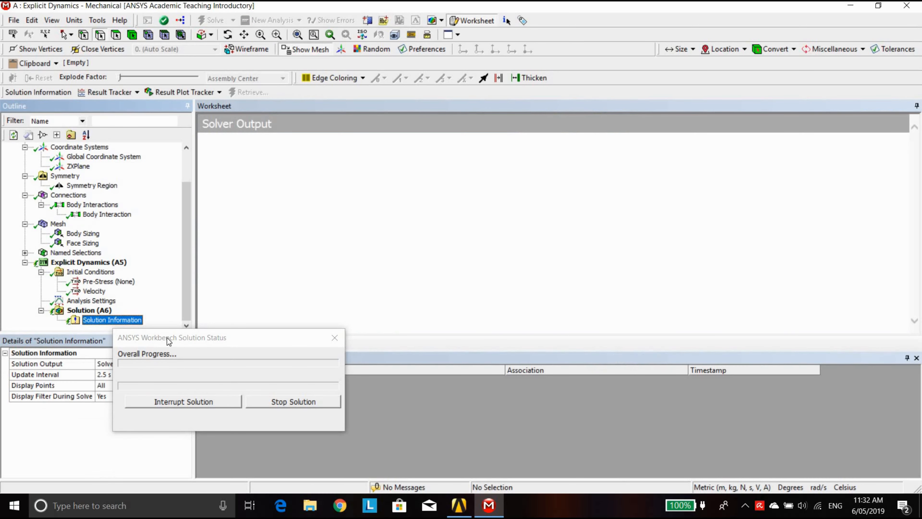
drag(167, 337, 151, 361)
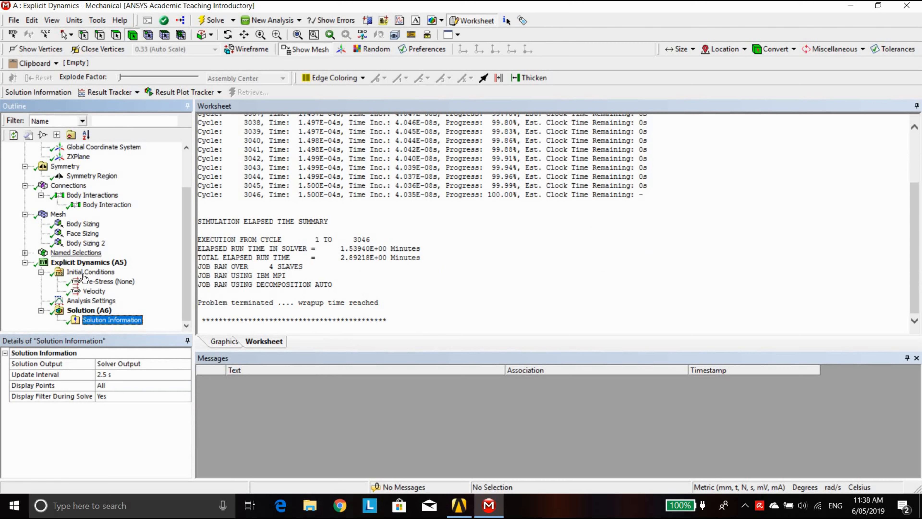
Step: Add Total Deformation and Equivalent (von-Mises) Stress results for all bodies to the solution and evaluate them
click(89, 310)
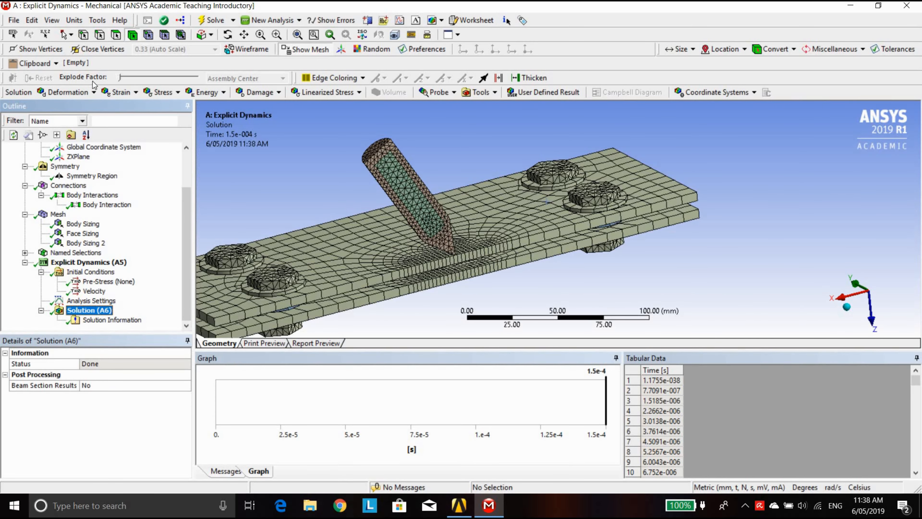
click(72, 95)
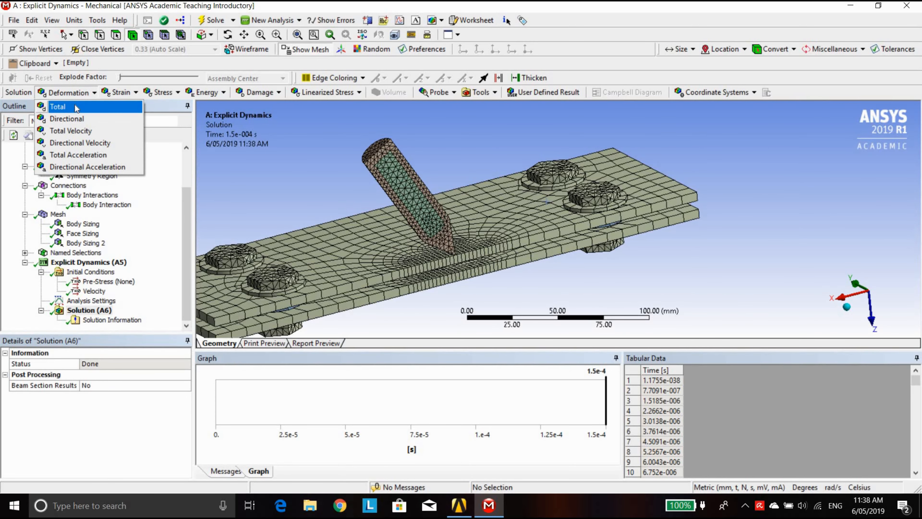
click(75, 105)
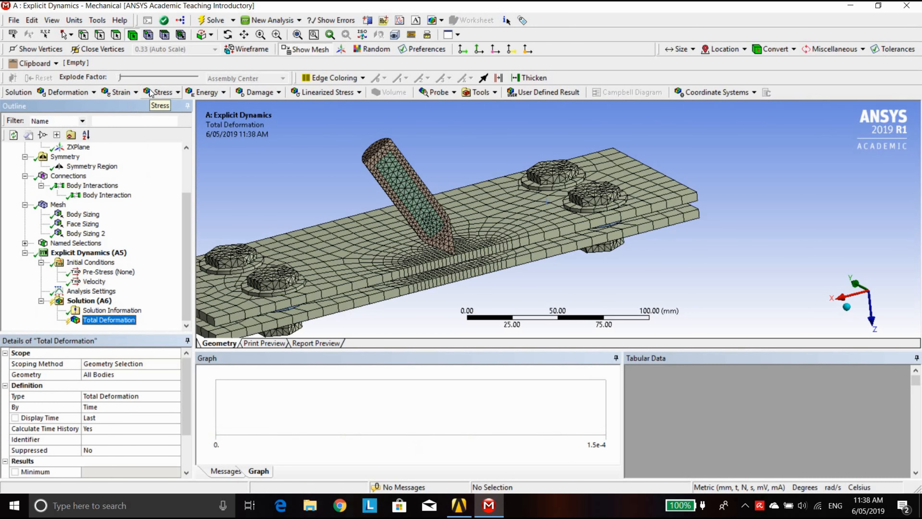
click(152, 91)
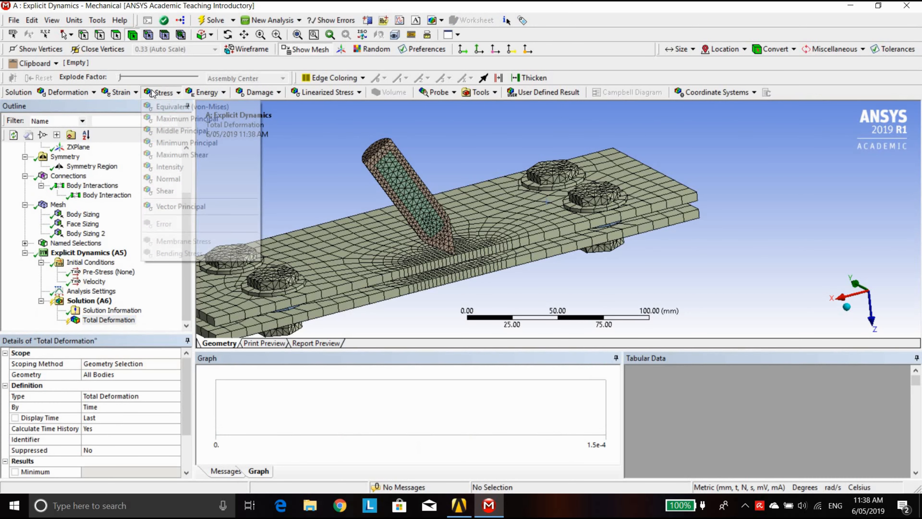
click(155, 106)
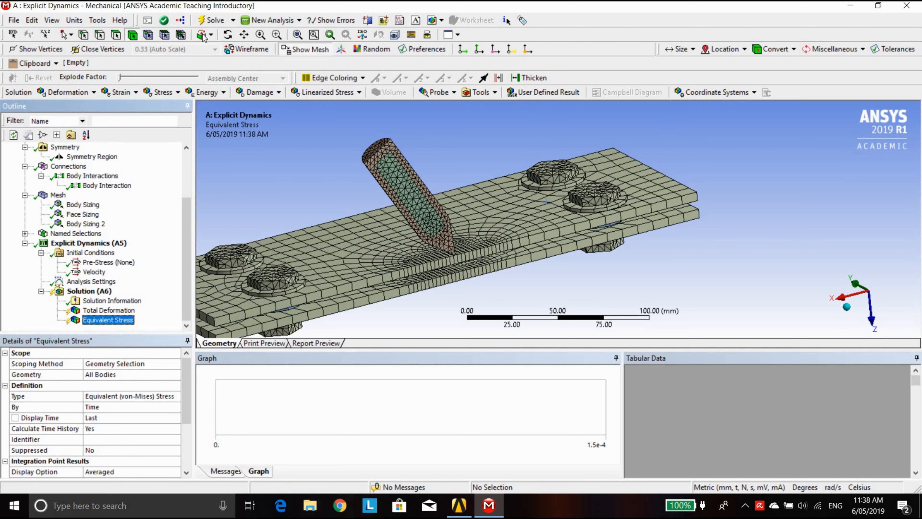
click(205, 21)
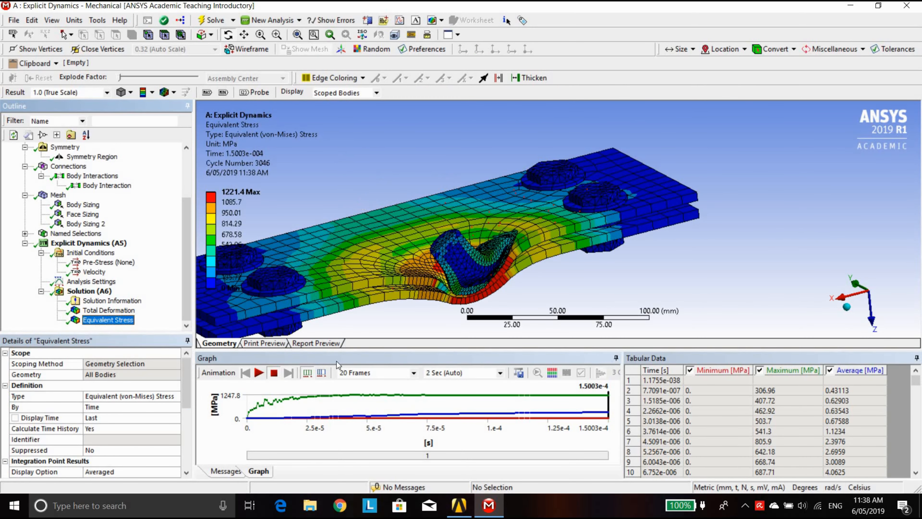
Step: Animate the Equivalent Stress over all result sets and examine the impact on the whole plate assembly from several angles
click(322, 373)
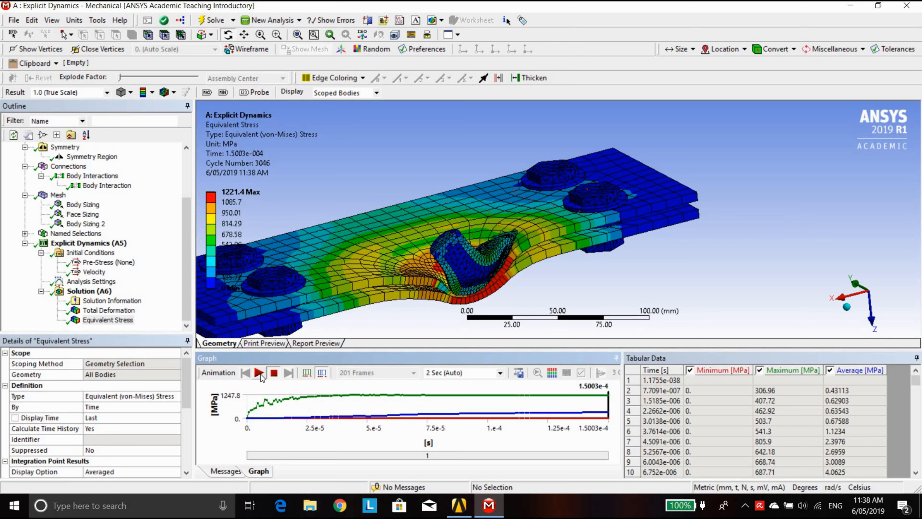
click(297, 34)
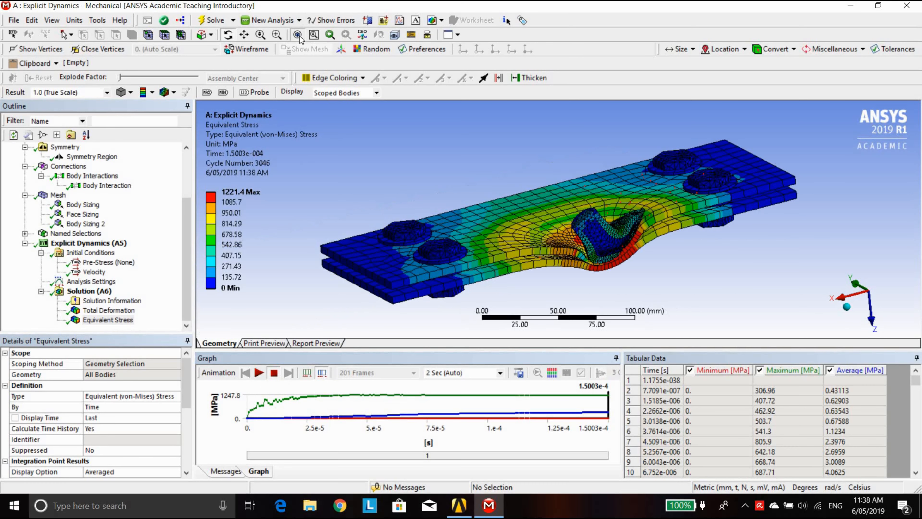
click(264, 371)
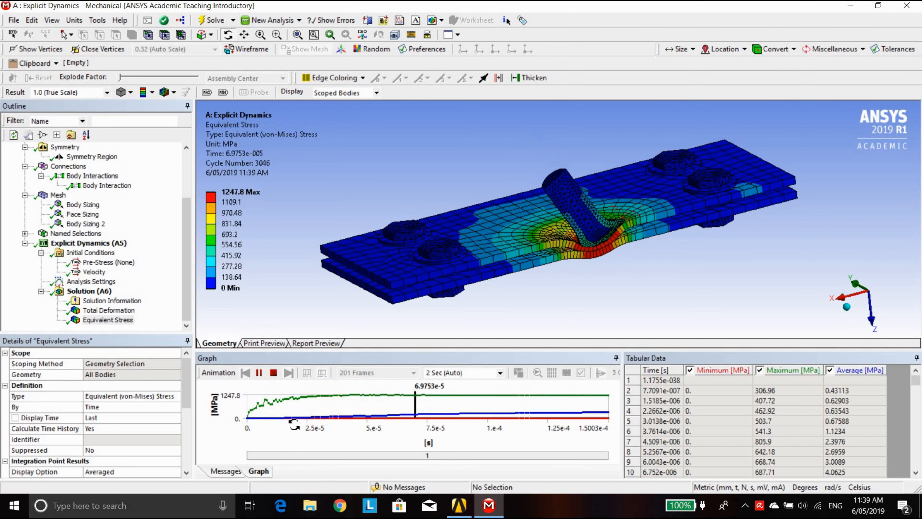
mouse_move(435, 288)
middle_down()
mouse_move(500, 293)
mouse_move(634, 199)
middle_up()
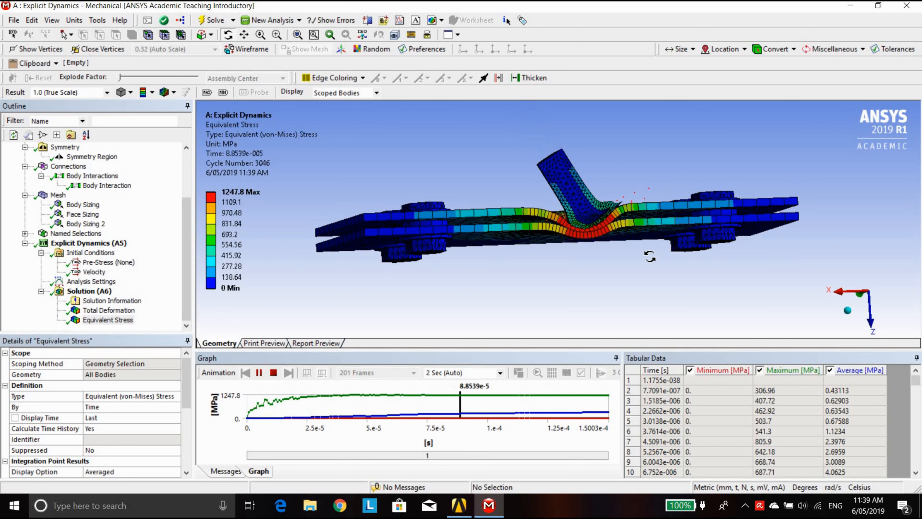
drag(650, 256, 648, 275)
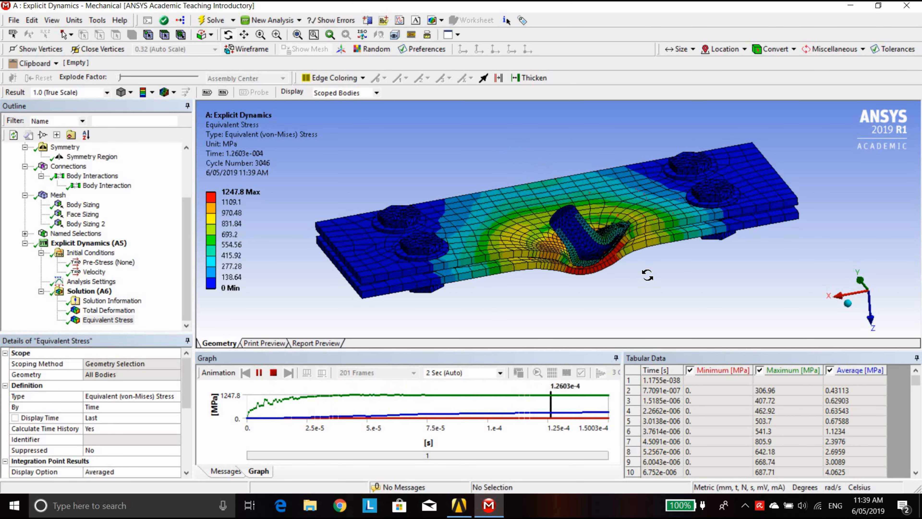
Step: Play the Total Deformation animation, examine the bullet and plates closely around the impact point, and end the playback
click(109, 310)
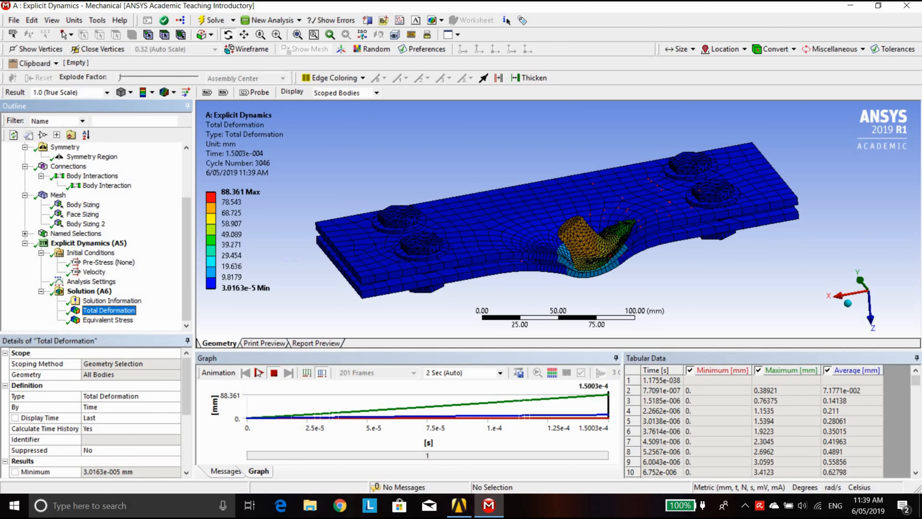
click(259, 372)
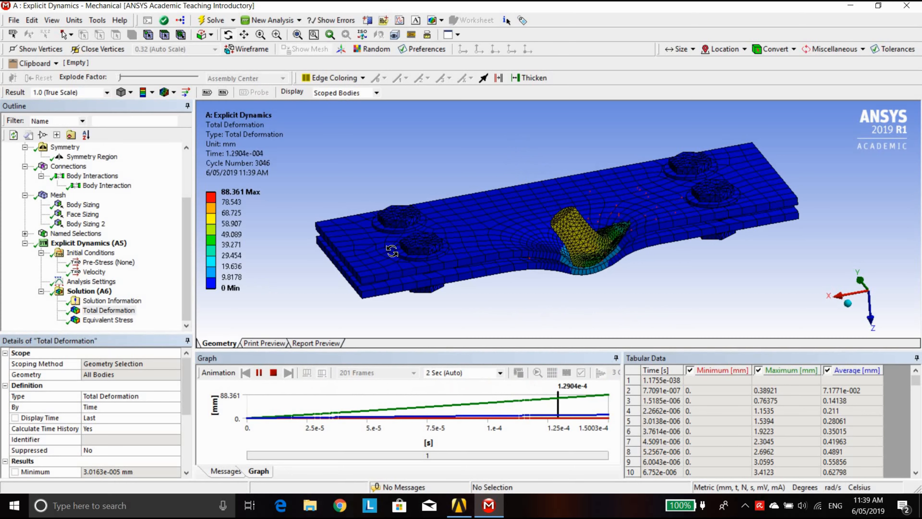
scroll(604, 266, up, 10)
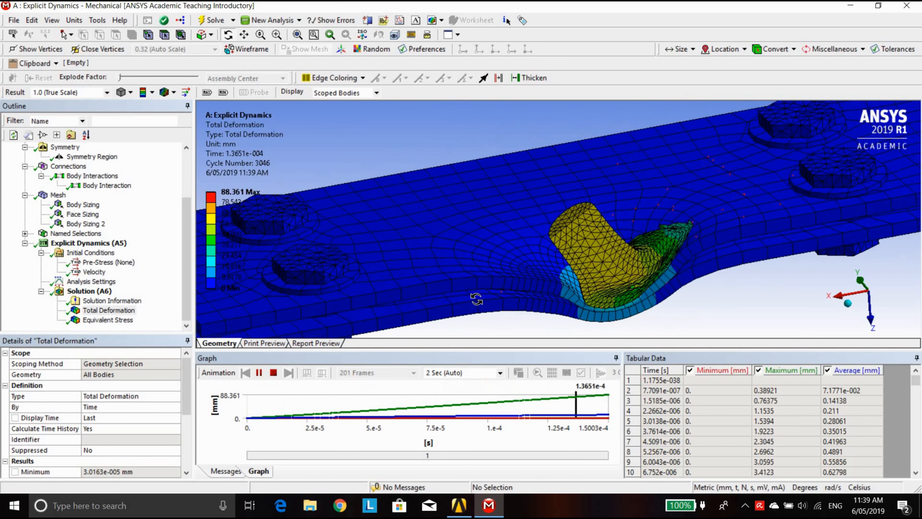
scroll(476, 298, down, 8)
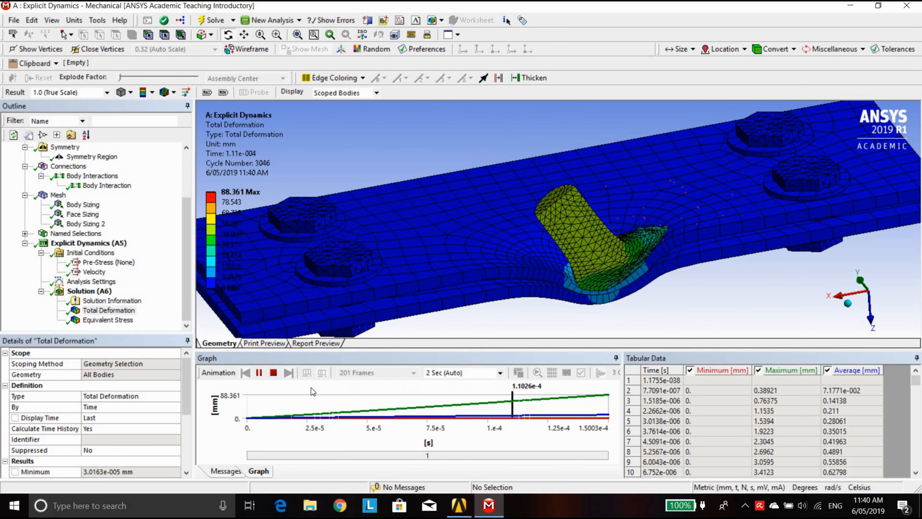
click(258, 372)
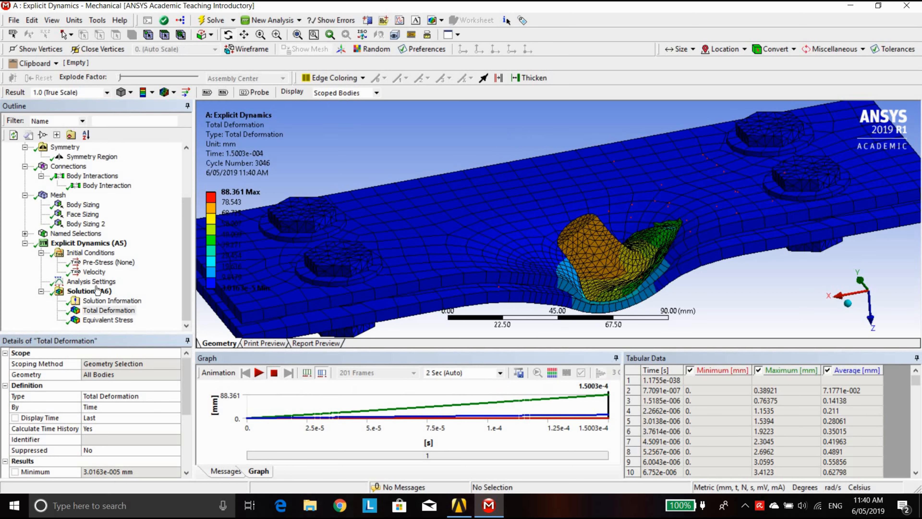
Step: Switch the units to Metric (m, kg, N, s, V, A) and set the bullet Velocity's total to -600 m/s
click(89, 273)
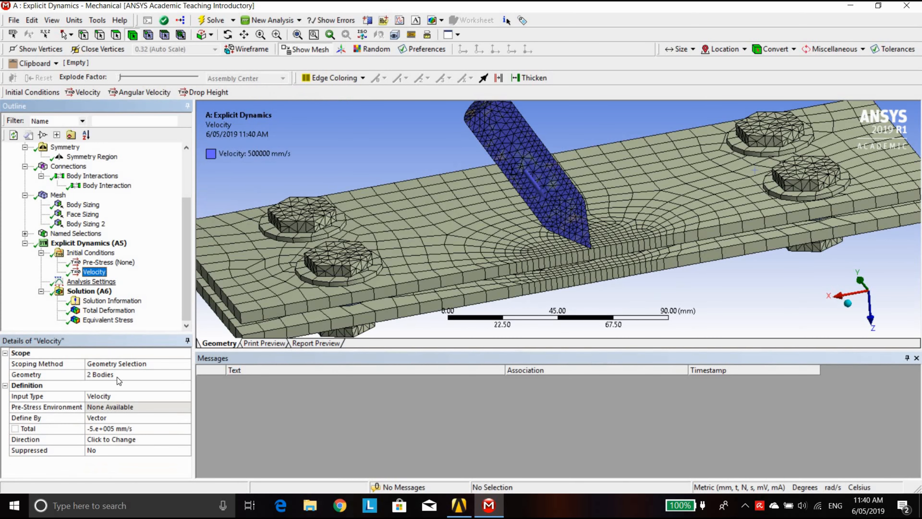
click(105, 429)
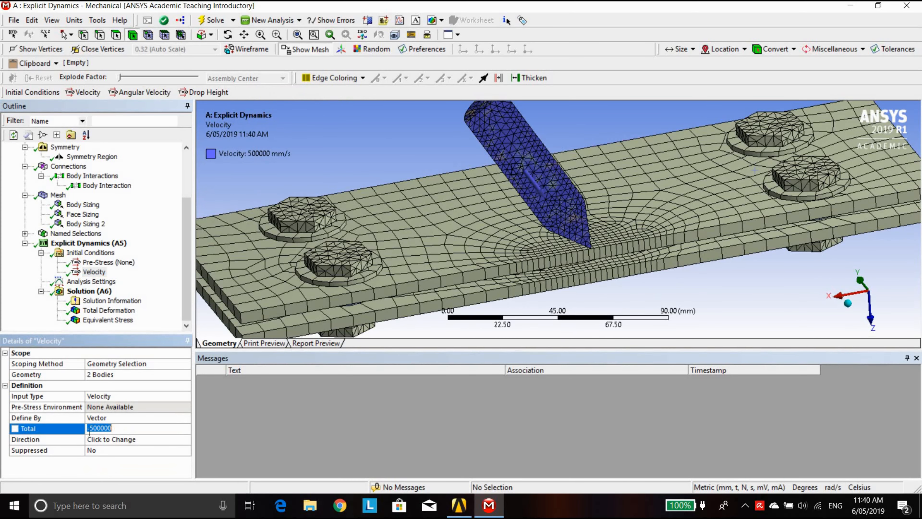
click(75, 20)
click(80, 34)
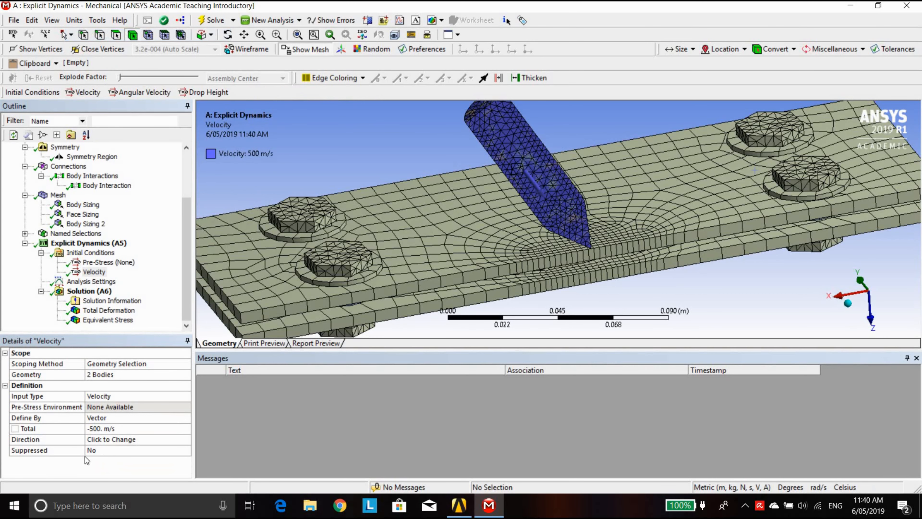
click(96, 429)
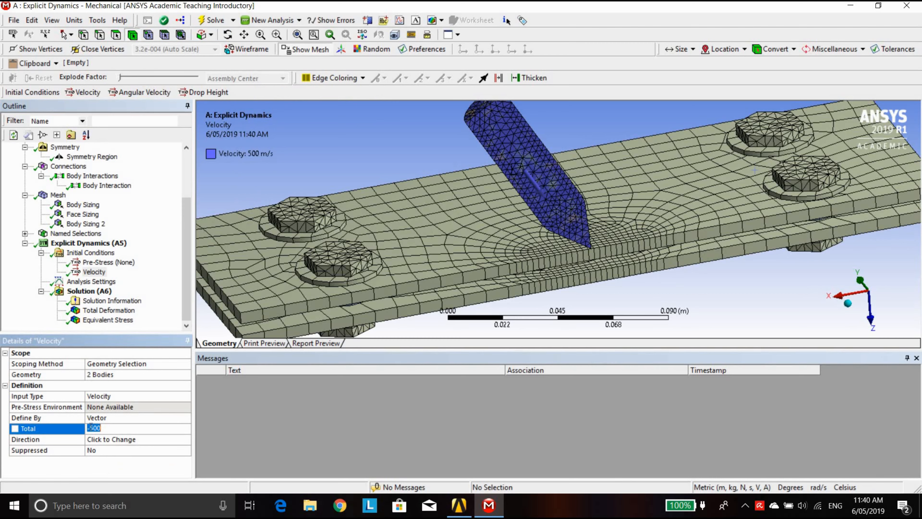
click(93, 428)
key(Return)
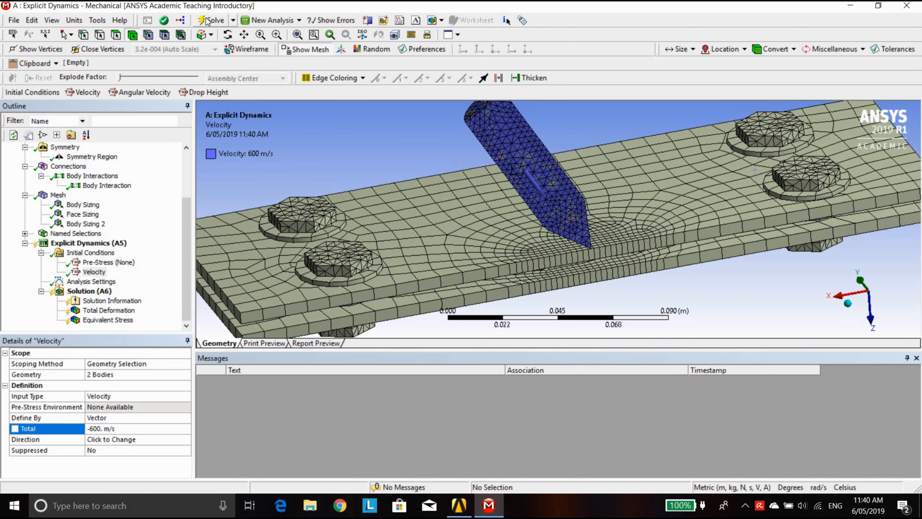
Step: Check the solver output of the new run and play the Total Deformation animation from a slightly tilted side view
click(147, 304)
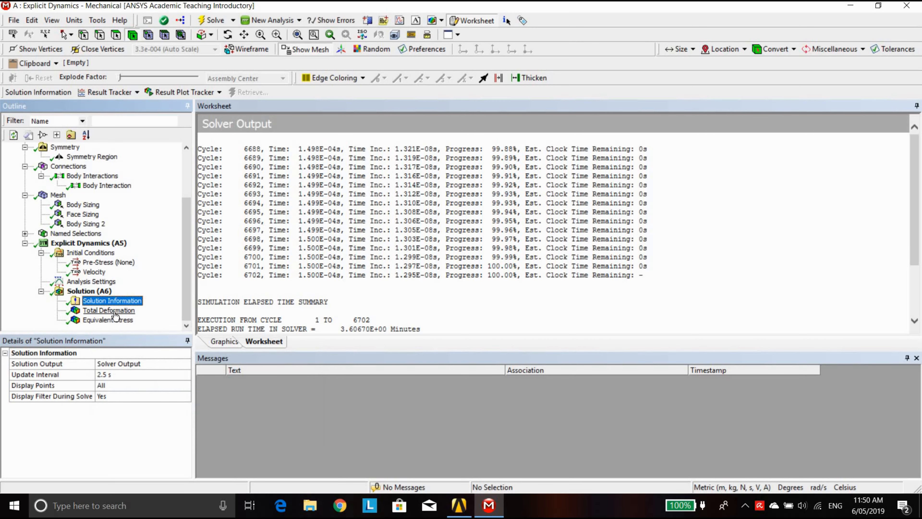
click(114, 311)
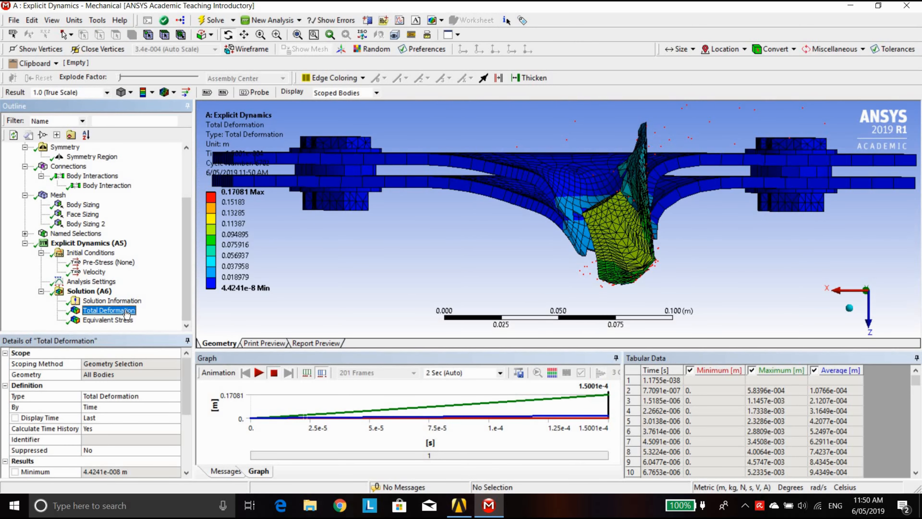
mouse_move(453, 240)
mouse_down()
mouse_move(466, 258)
mouse_move(452, 226)
mouse_move(461, 239)
mouse_move(452, 234)
mouse_move(450, 243)
mouse_move(452, 229)
mouse_up()
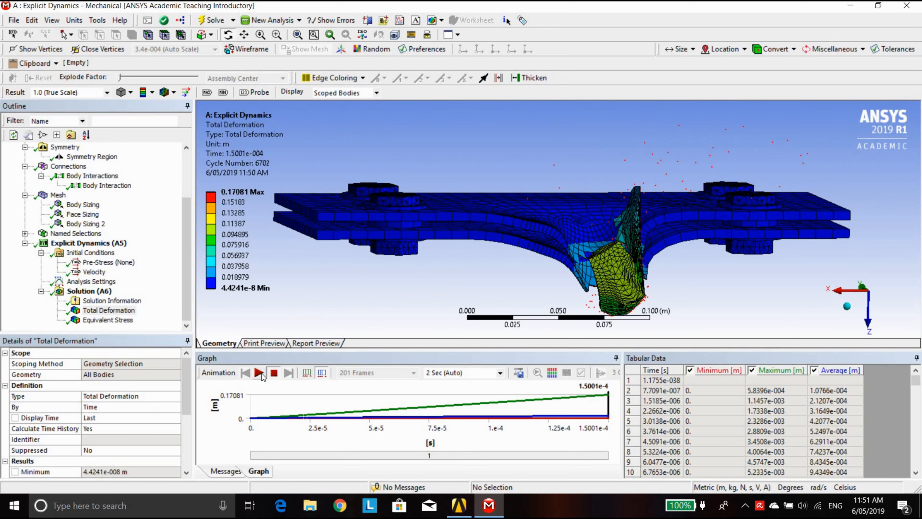
click(260, 373)
click(261, 373)
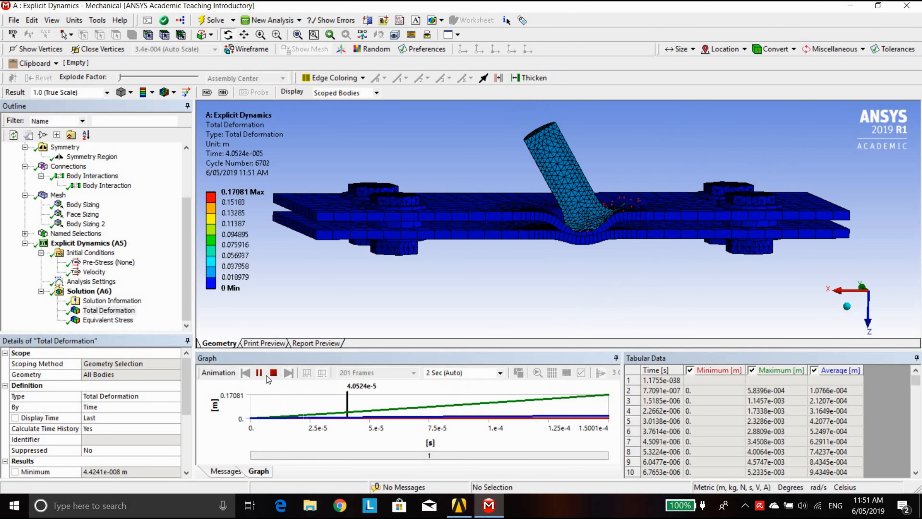
click(272, 373)
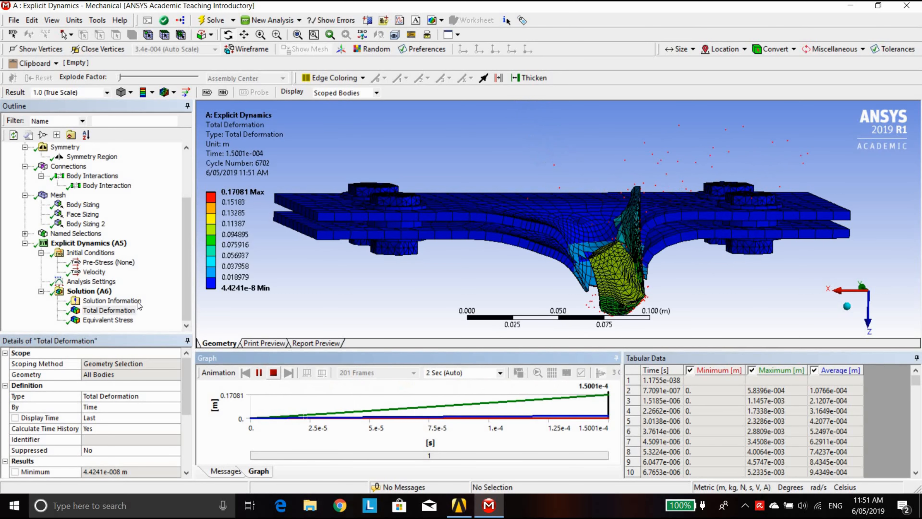
Step: Display the Equivalent Stress result and set its animation duration to 10 Sec
click(113, 323)
click(501, 377)
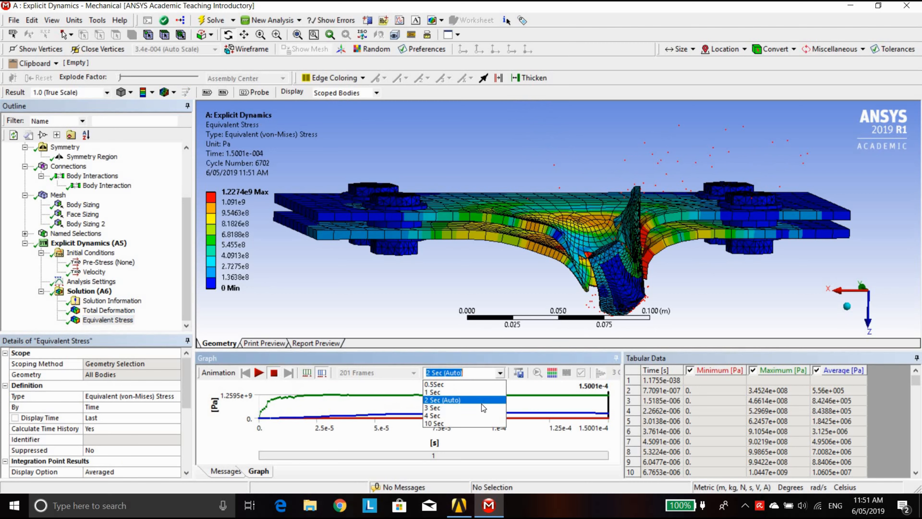
click(476, 420)
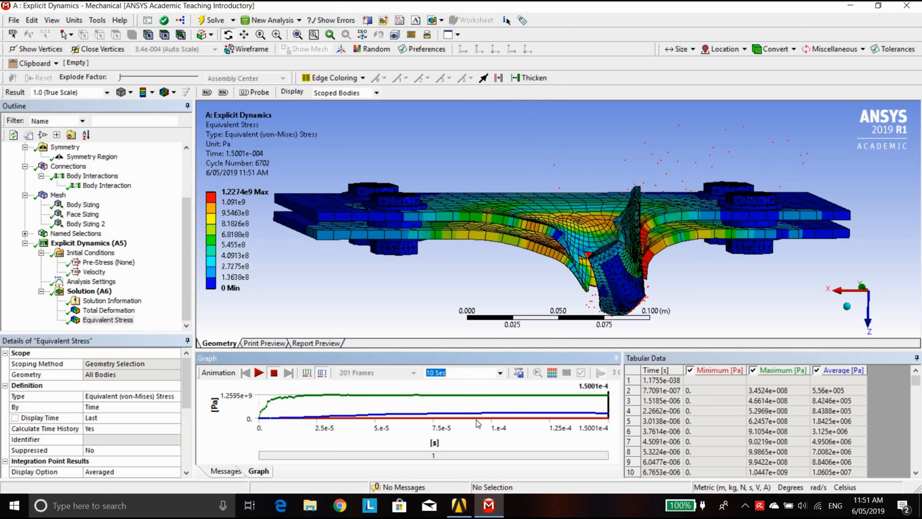
Step: Play the Equivalent Stress animation and examine the bolted plates from the side, from above and from the underside
click(259, 373)
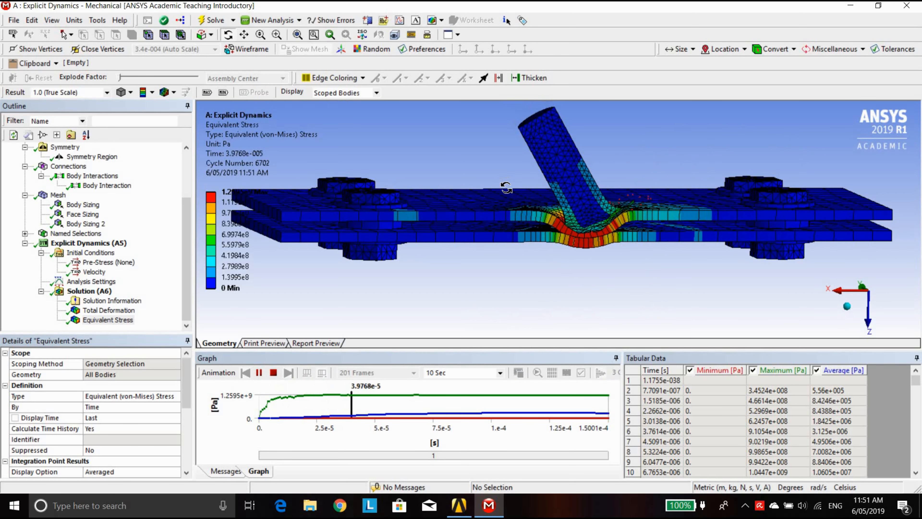
drag(506, 188, 506, 199)
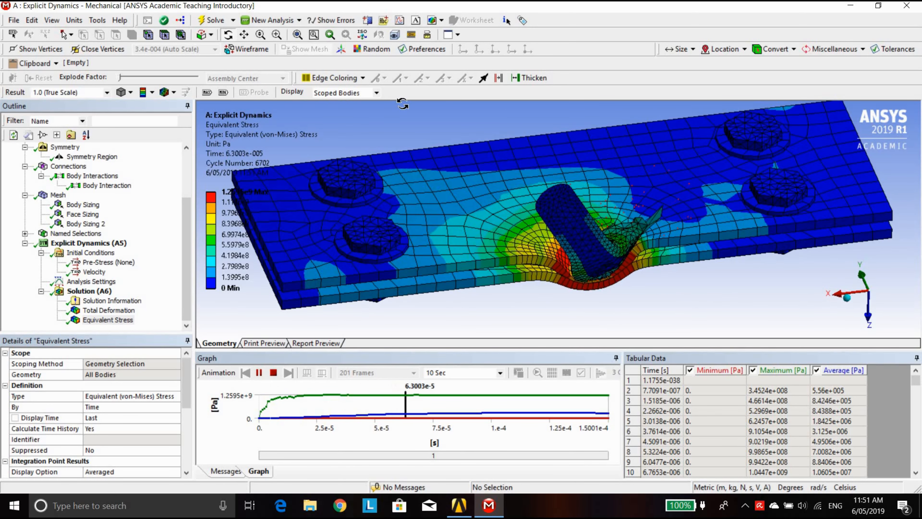
drag(439, 167, 336, 113)
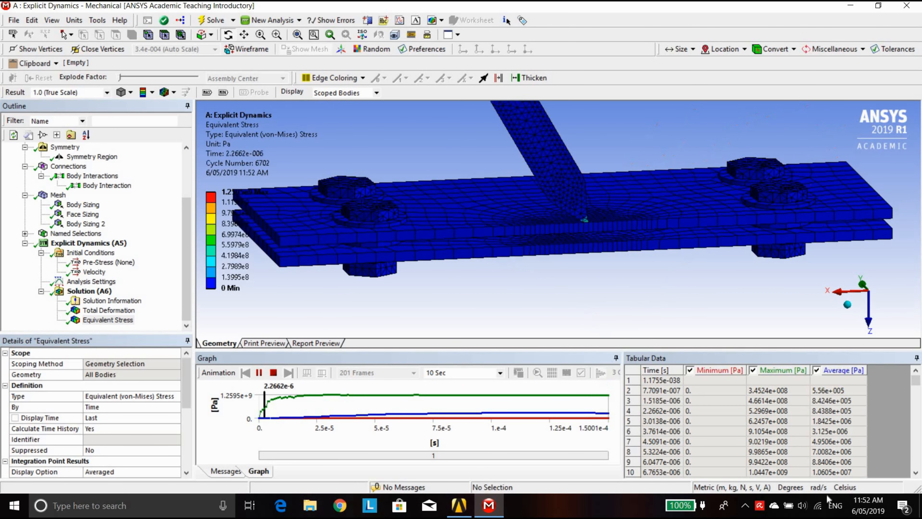
drag(627, 290, 622, 225)
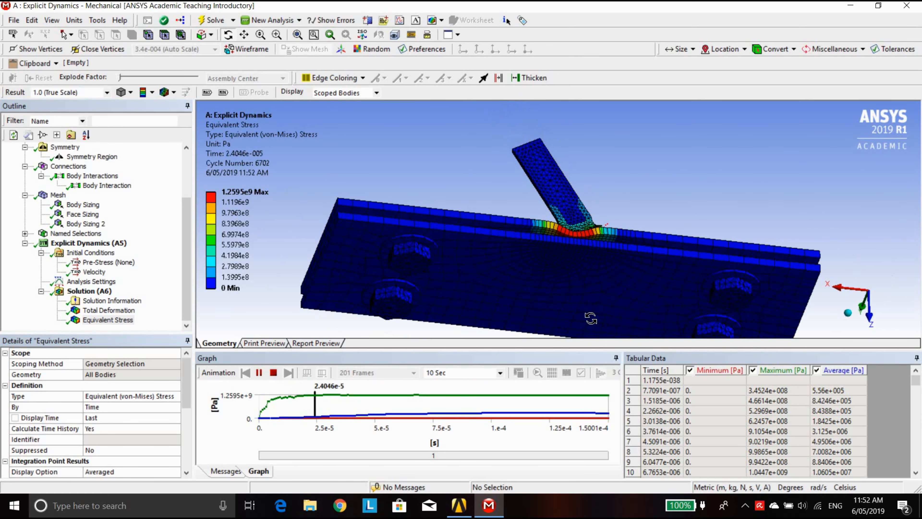
Step: Examine the stress around the bullet's impact point close up during playback, then view the whole assembly from the side
scroll(556, 310, up, 5)
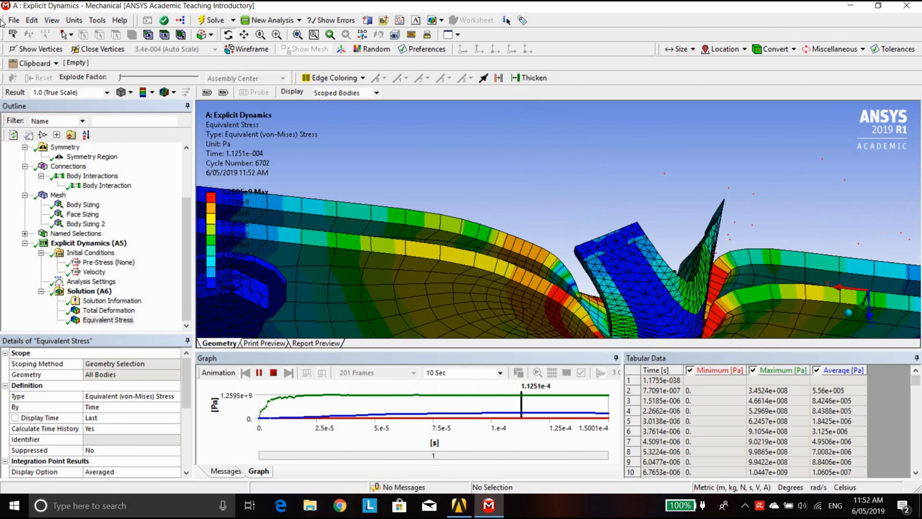
click(244, 35)
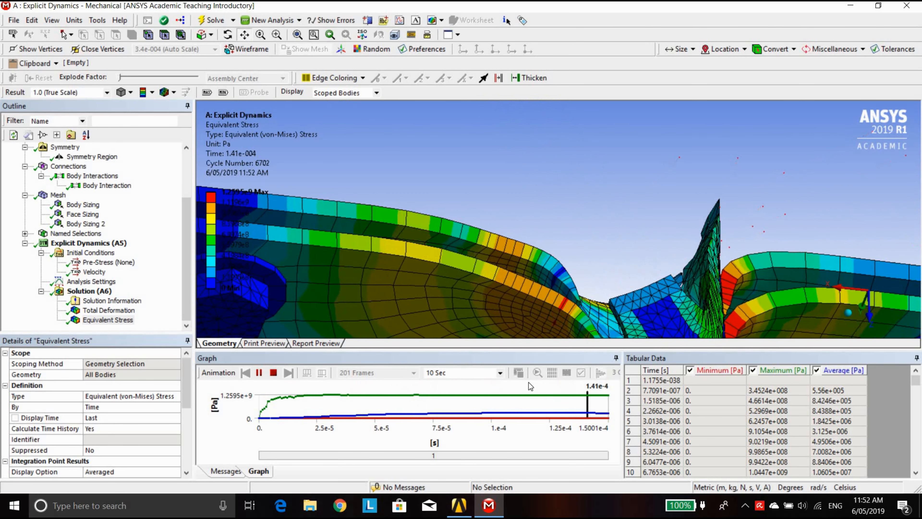
drag(527, 229, 528, 215)
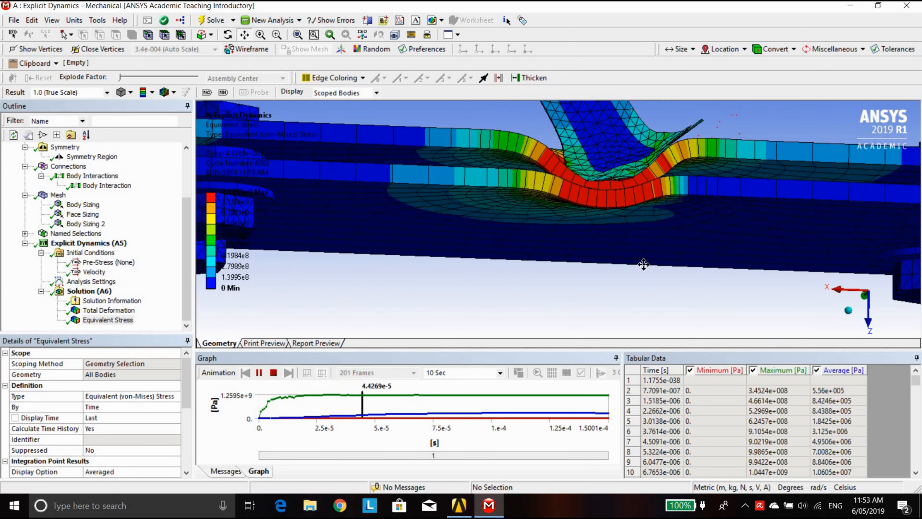
middle_drag(654, 233, 656, 267)
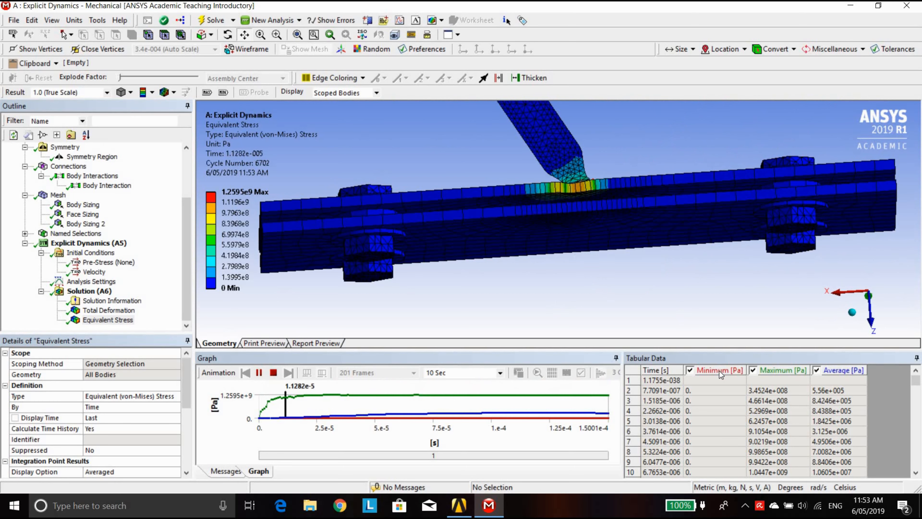
middle_drag(675, 276, 670, 278)
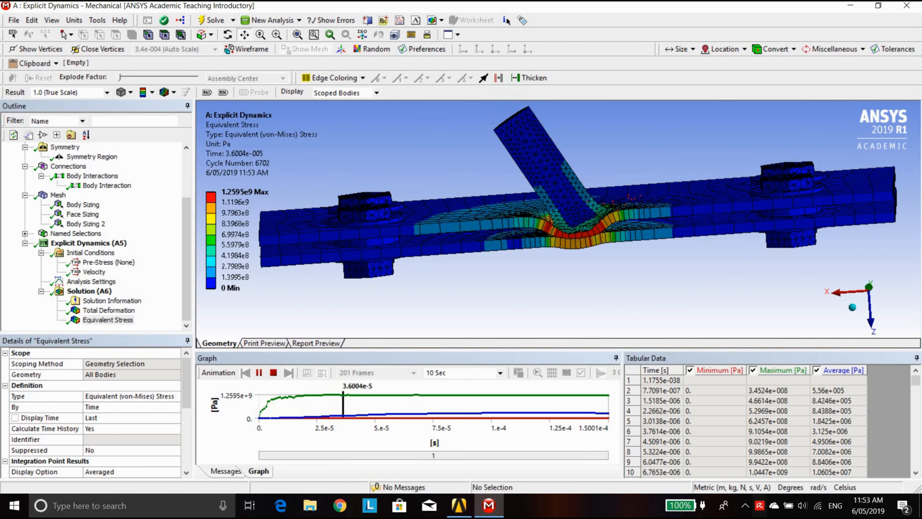
click(746, 505)
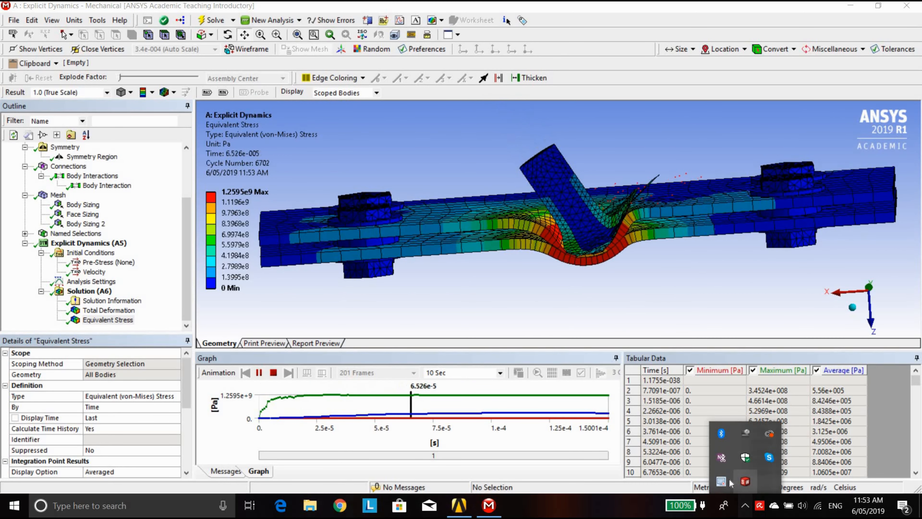